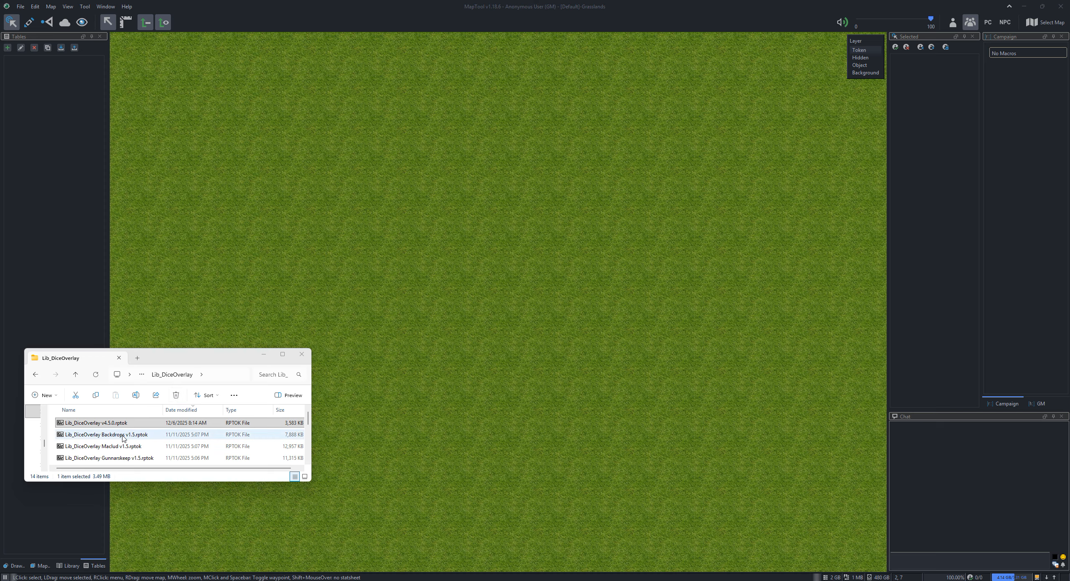
Place the Lib_DiceOverlay v4.5.0.rptok token on the Grasslands map and select it
click(89, 426)
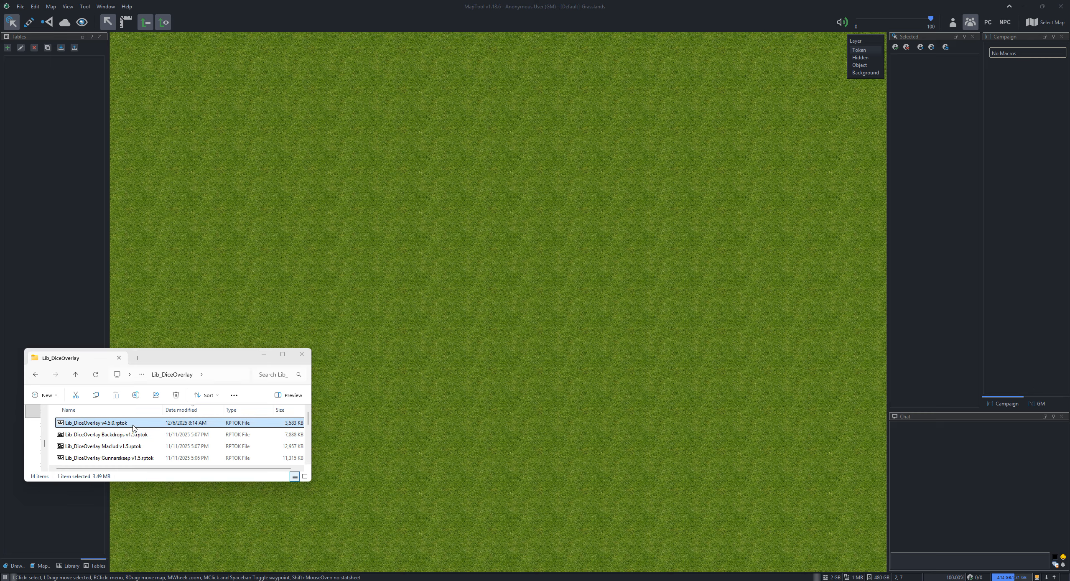
drag(91, 424, 417, 190)
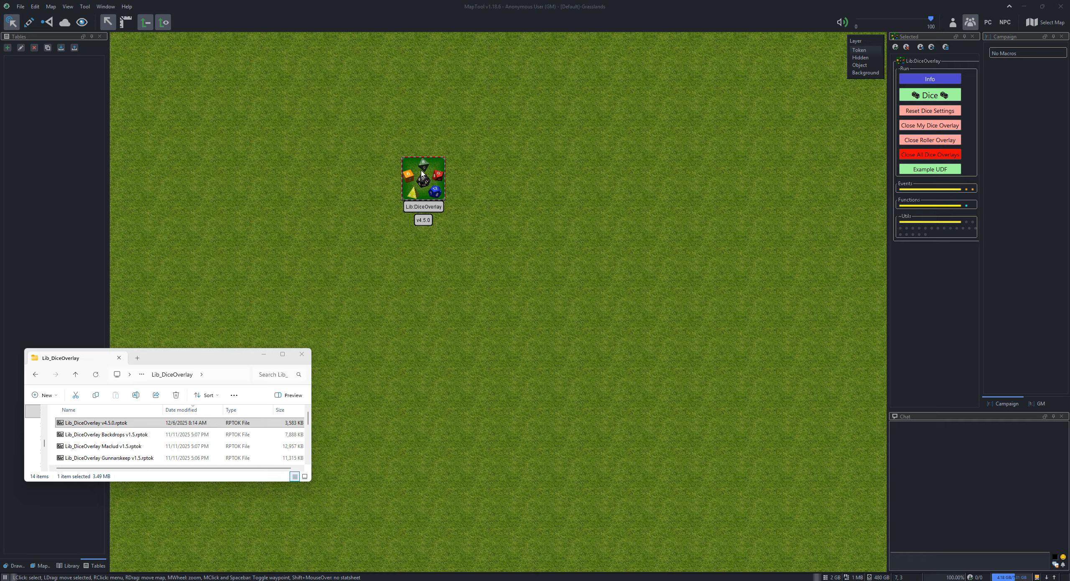
click(433, 179)
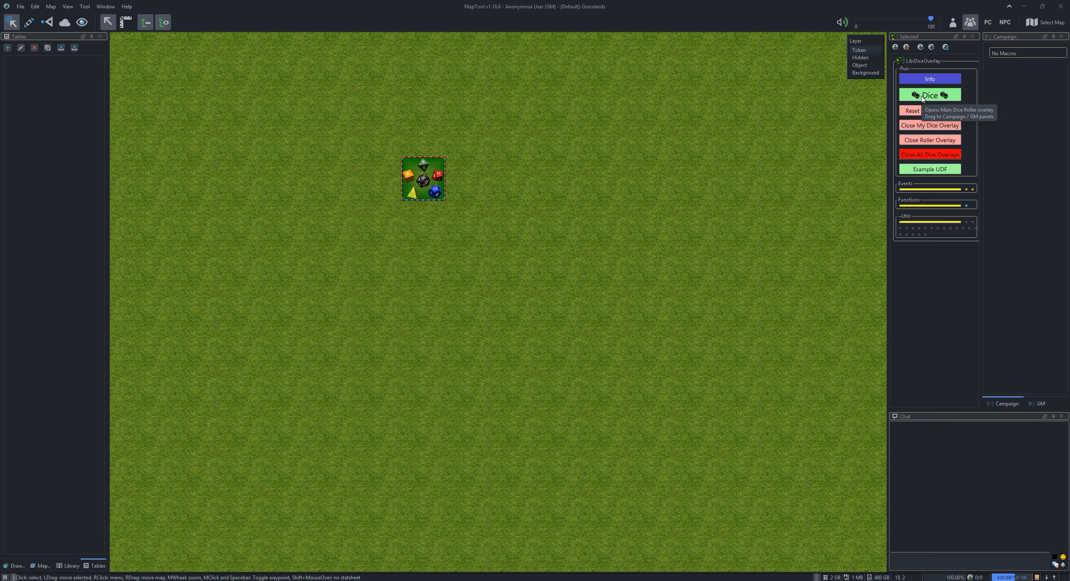
Copy the token's Dice macro to the Campaign macros and assign it to the group "-Dice-"
drag(922, 98, 1009, 55)
right_click(1012, 60)
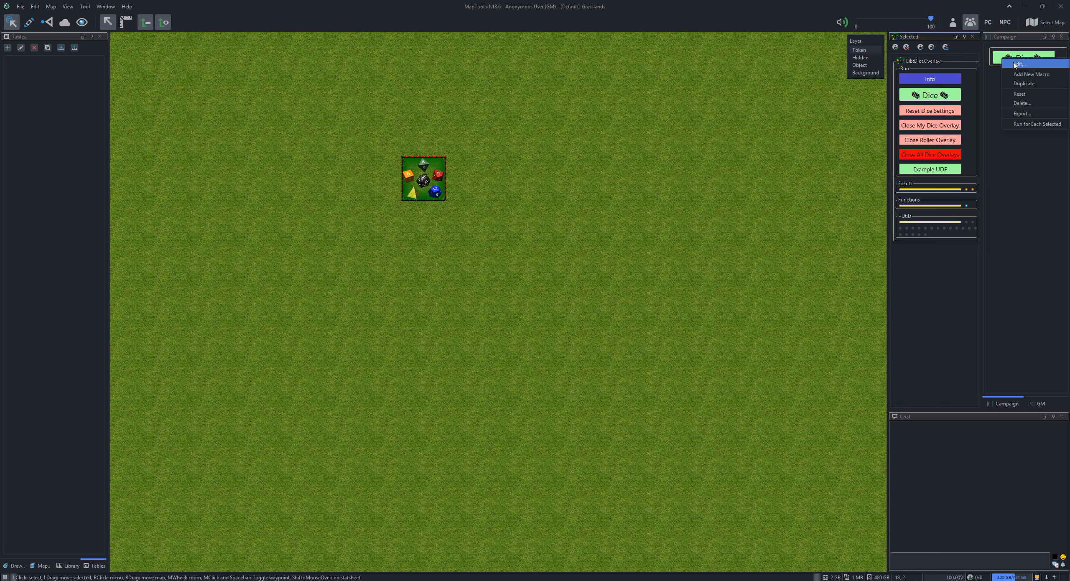
click(1015, 66)
click(203, 149)
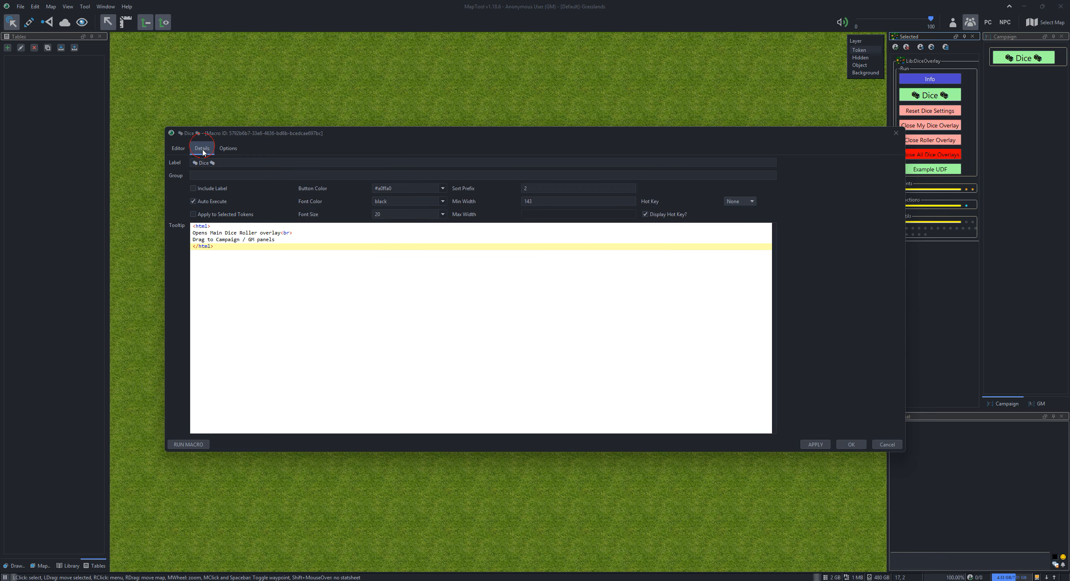
click(213, 176)
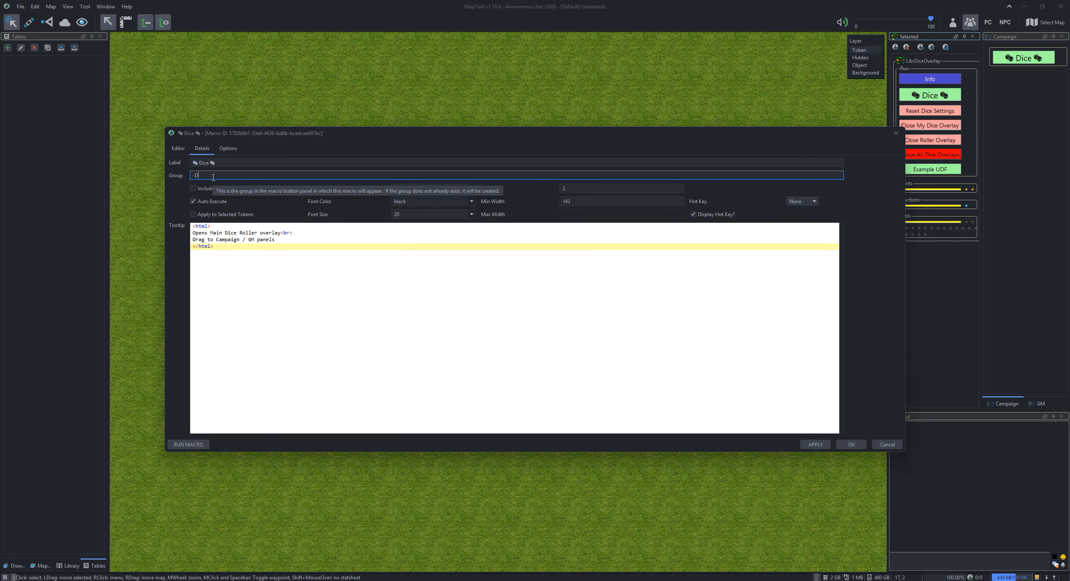
text(-Dice-)
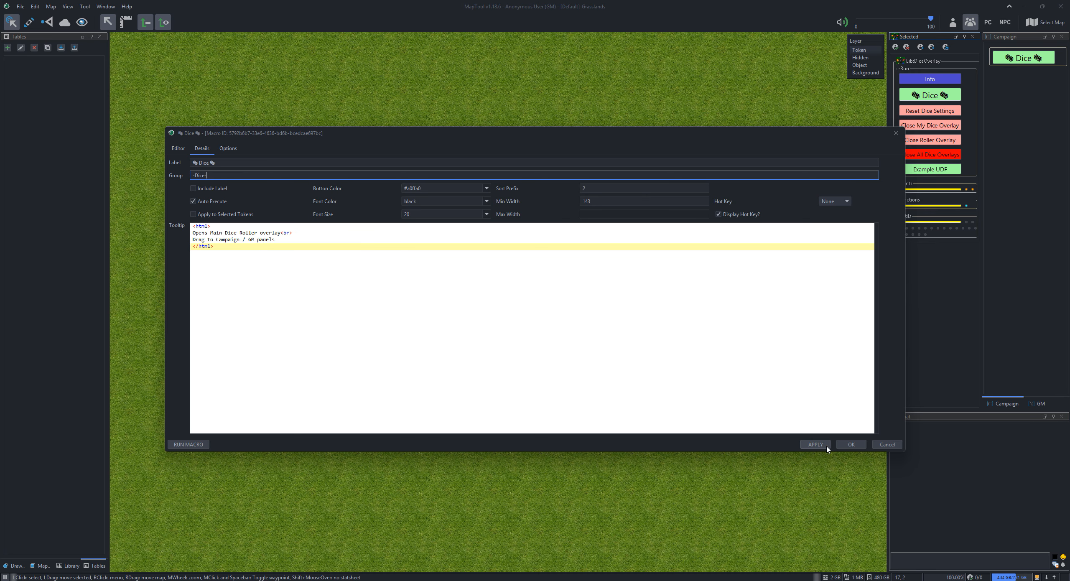
click(839, 445)
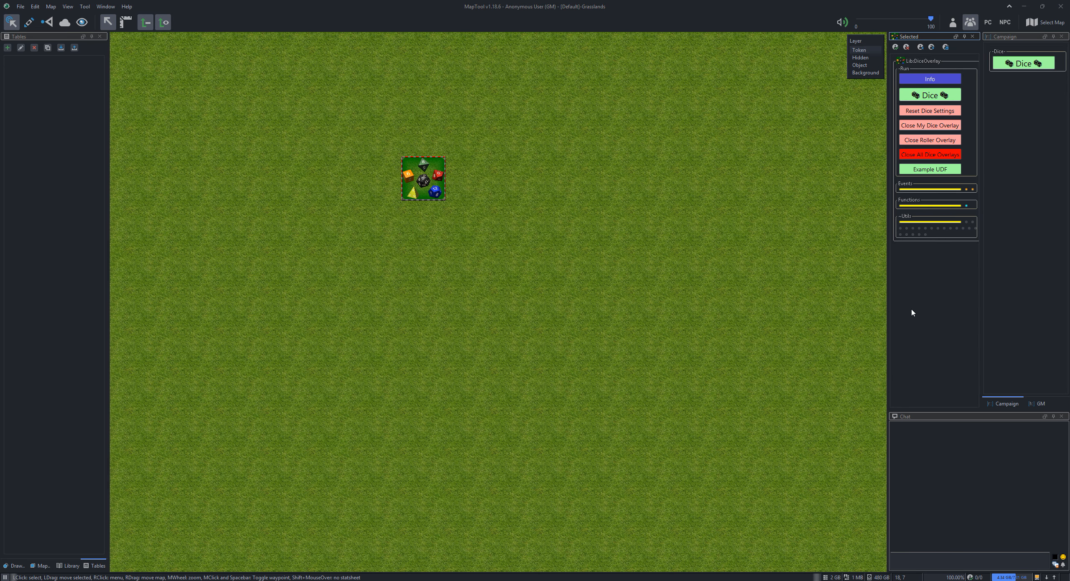
Copy the yellow divider and the Reset Dice Settings, Close My Dice Overlay and Close Roller Overlay macros into the Campaign Dice group
drag(923, 191, 1028, 58)
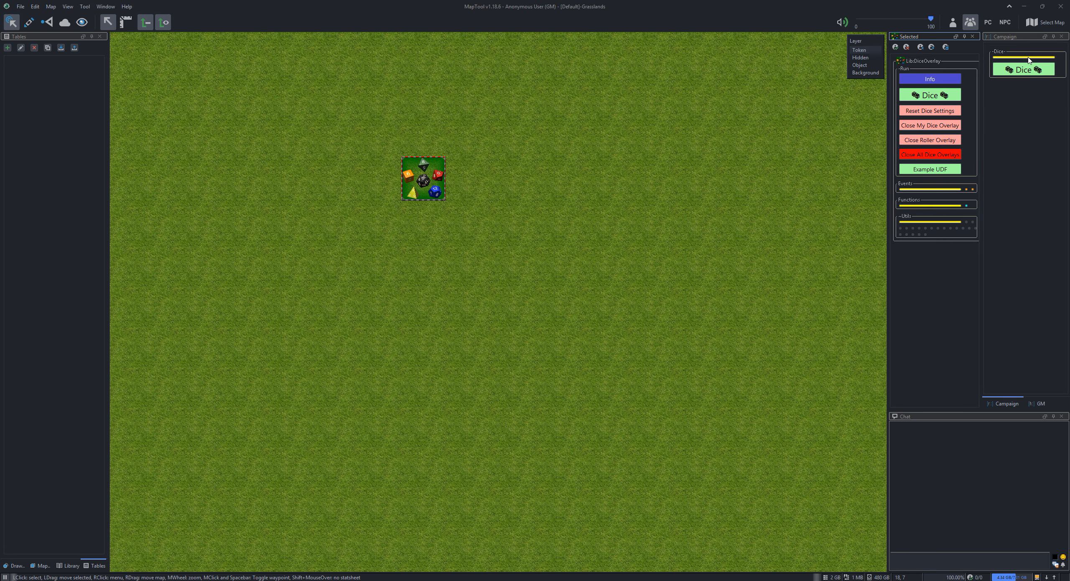
drag(954, 108, 1005, 87)
drag(957, 142, 1020, 101)
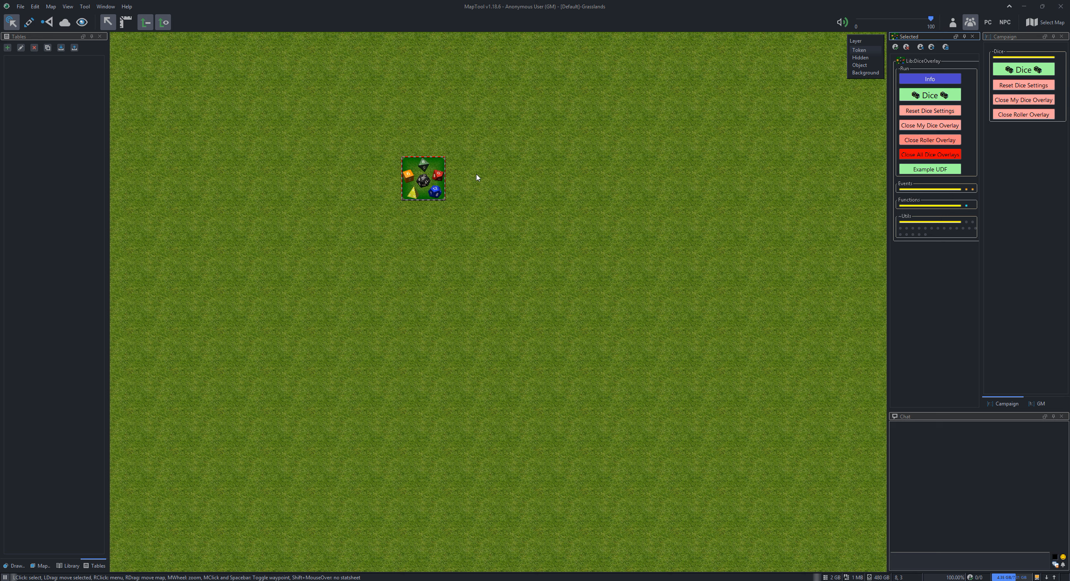
Run the Dice macro to open the roller overlay, and inspect the generated user library token and the LibDiceOverlay property named in chat
click(925, 96)
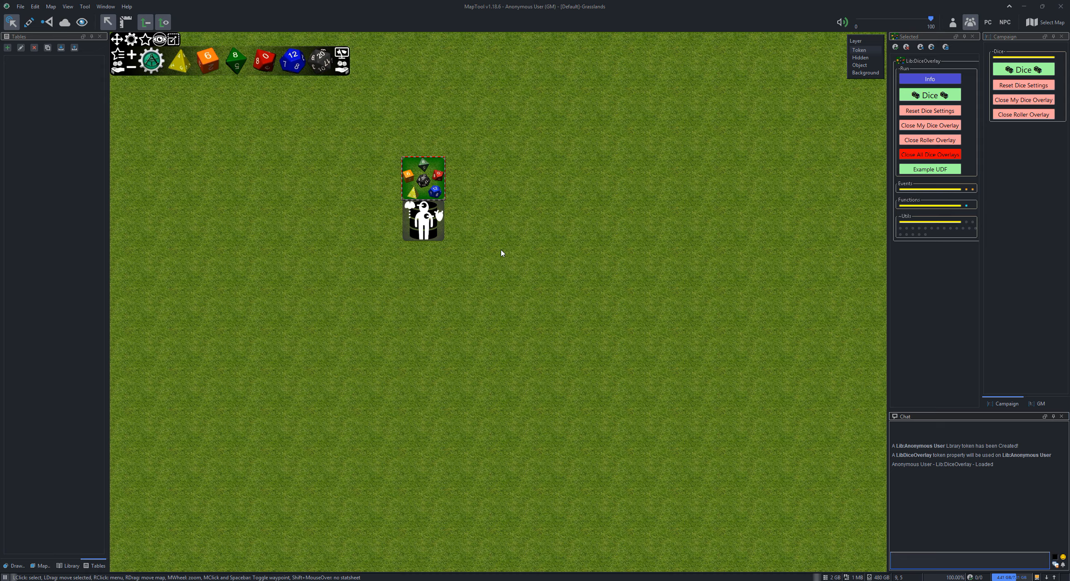
click(424, 223)
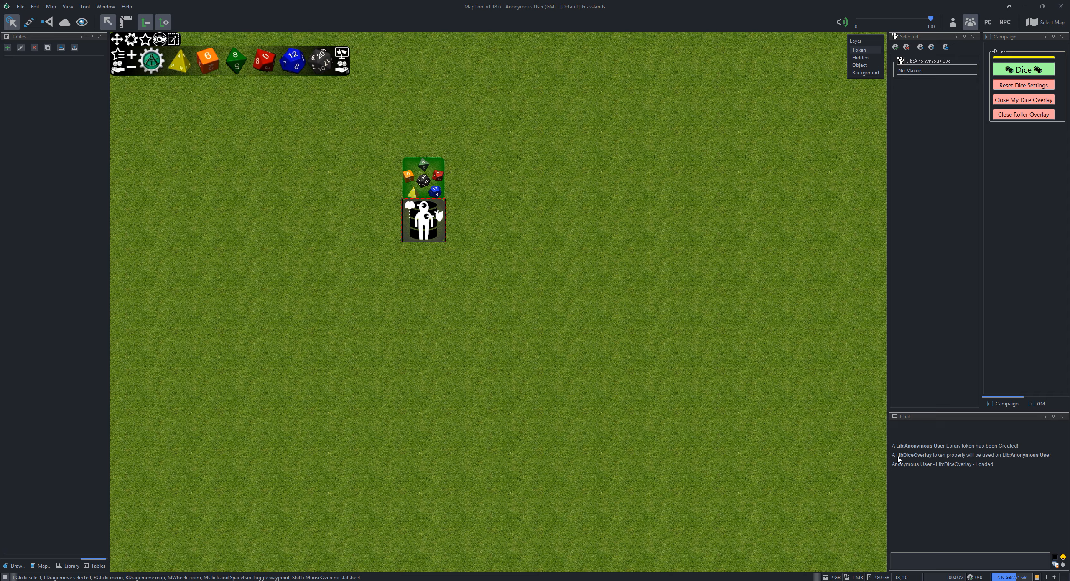
drag(898, 459, 932, 460)
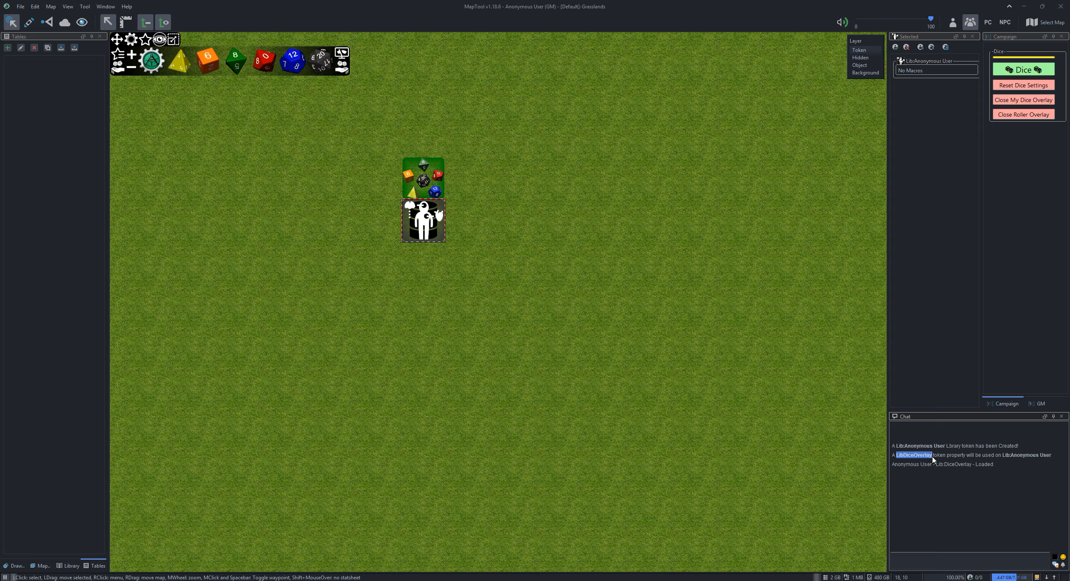
click(539, 253)
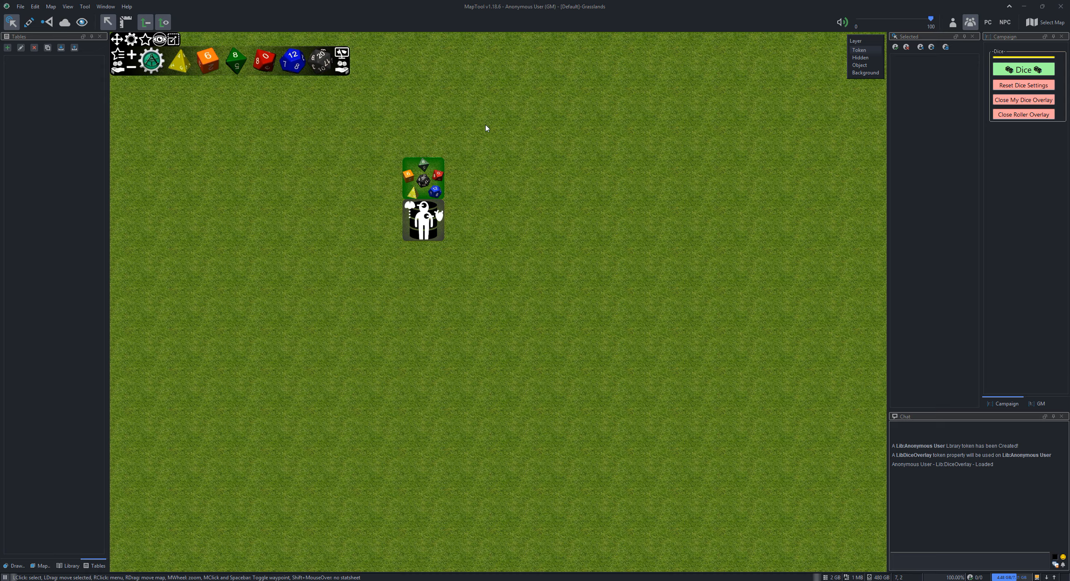
Read the Info macro window of the Lib:DiceOverlay token and close it
click(423, 177)
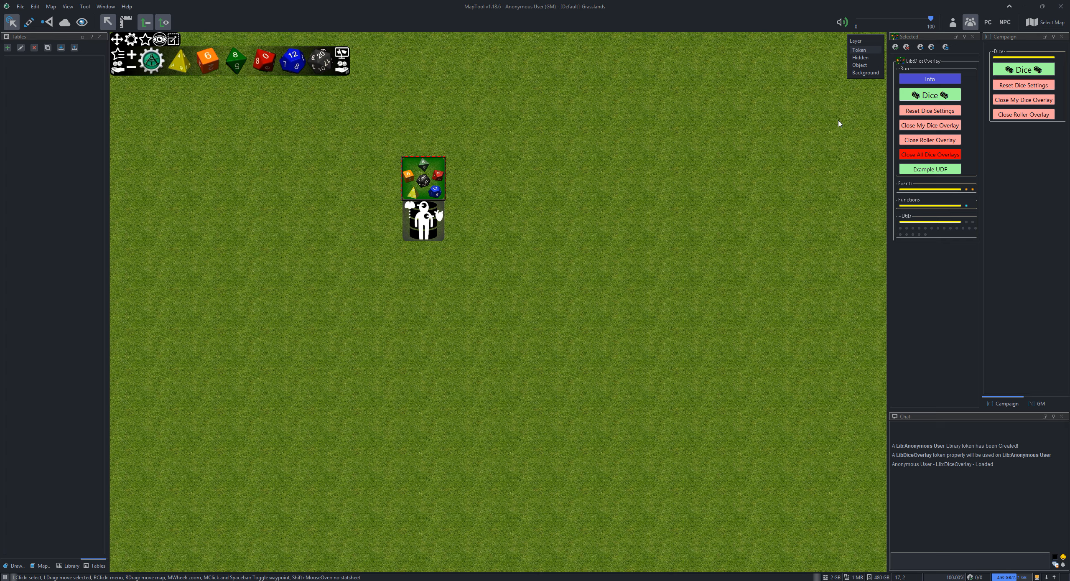
click(933, 77)
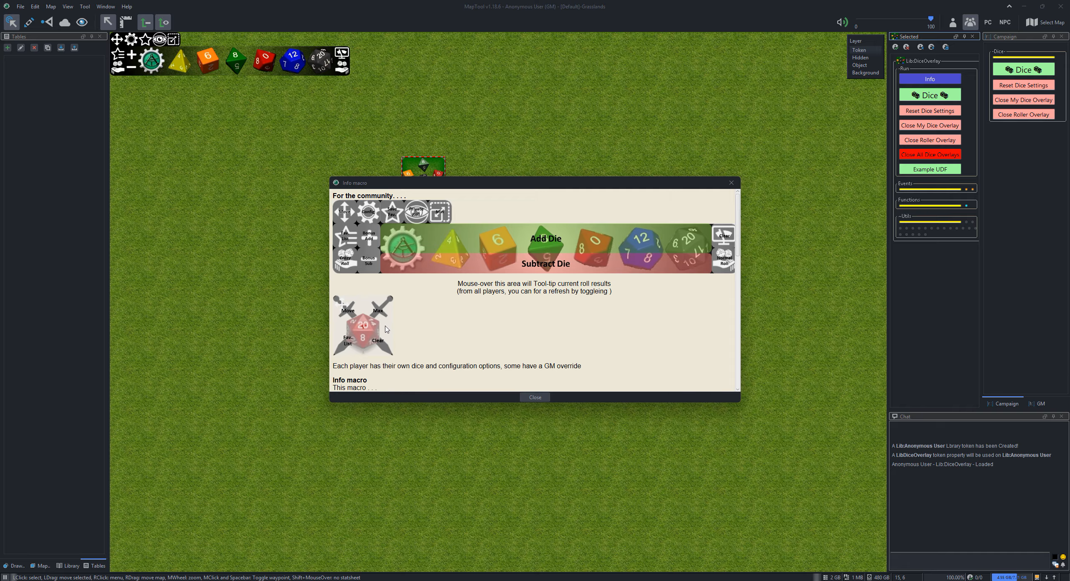
click(731, 183)
Move the dice overlay along the map's upper edge past the middle, and roll two d10, two d12 and two d20
drag(117, 40, 505, 40)
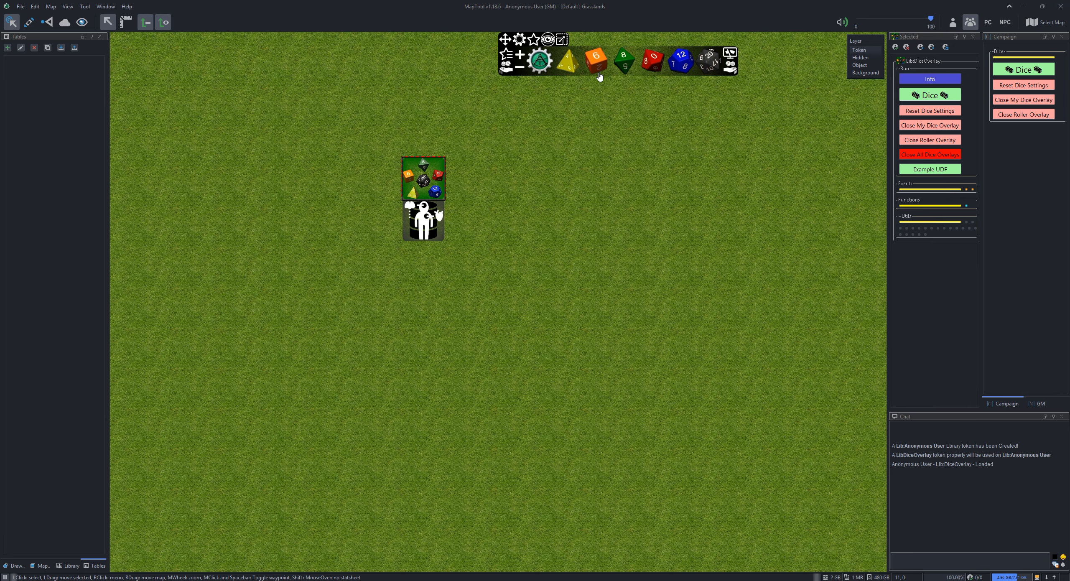
click(712, 53)
click(680, 59)
click(657, 57)
click(728, 73)
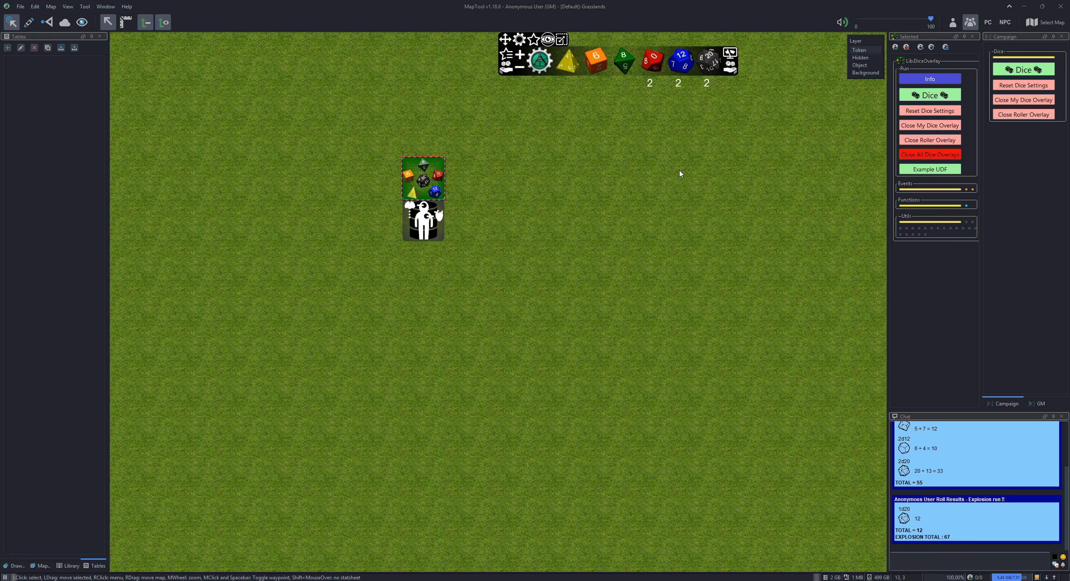
Switch the overlay to hidden rolls, roll the same dice again and share the result in chat
click(548, 41)
click(731, 68)
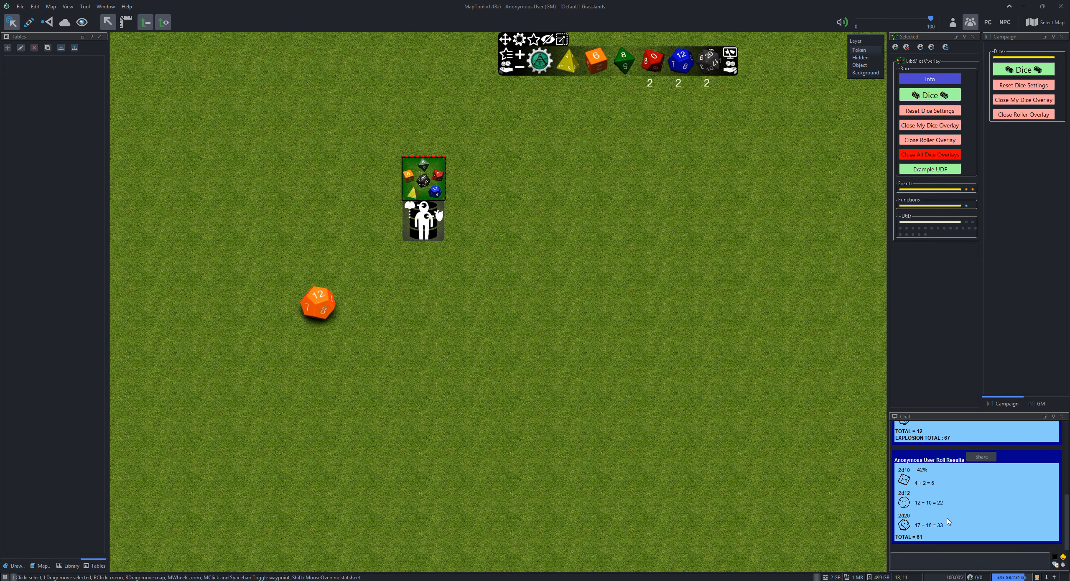
click(987, 458)
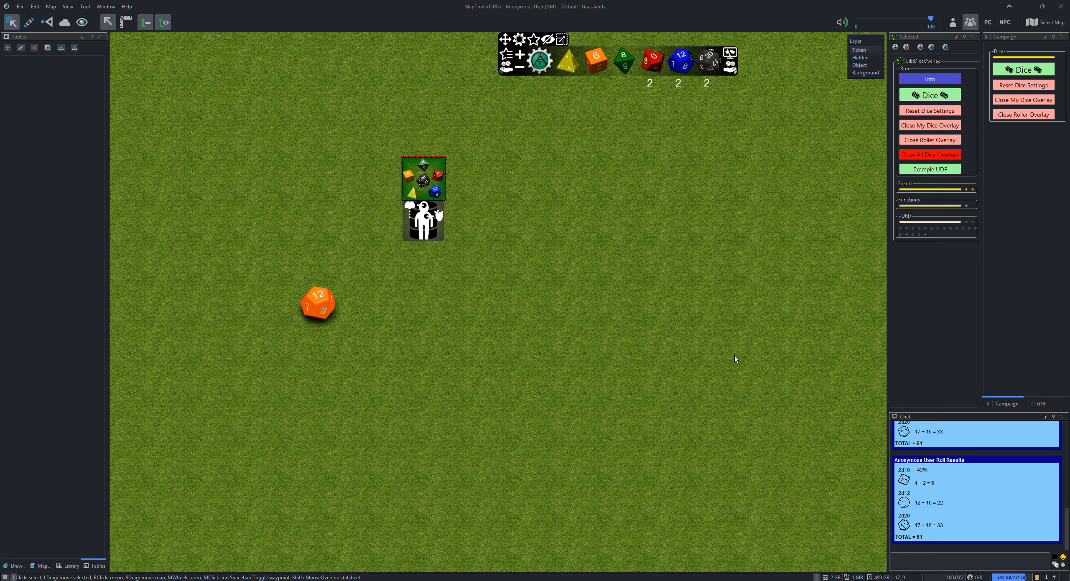
Try the first minimize icon in the dice configuration, and minimize and restore the overlay
click(519, 41)
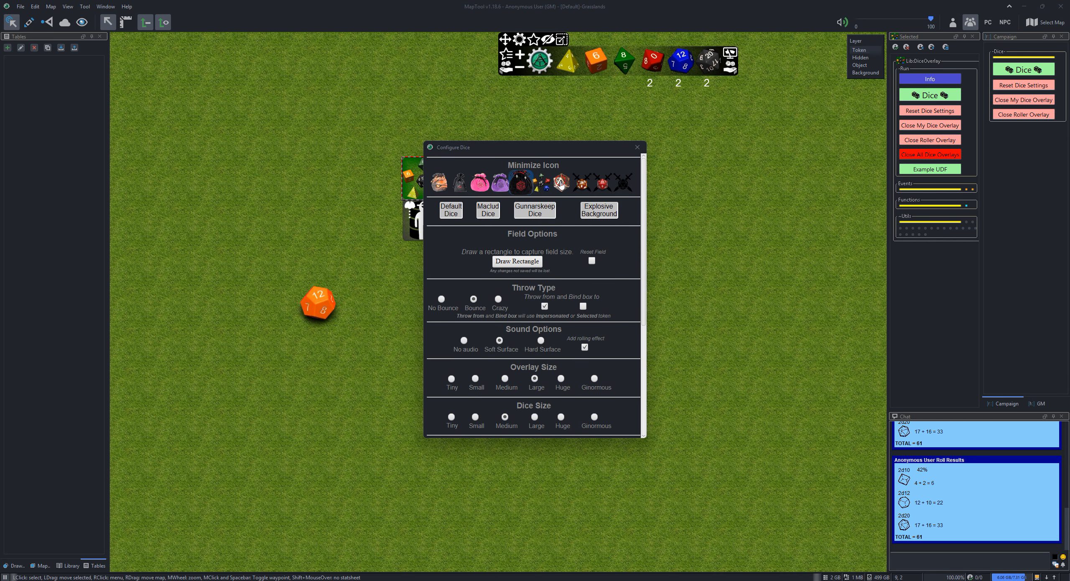
click(581, 183)
click(439, 183)
click(561, 40)
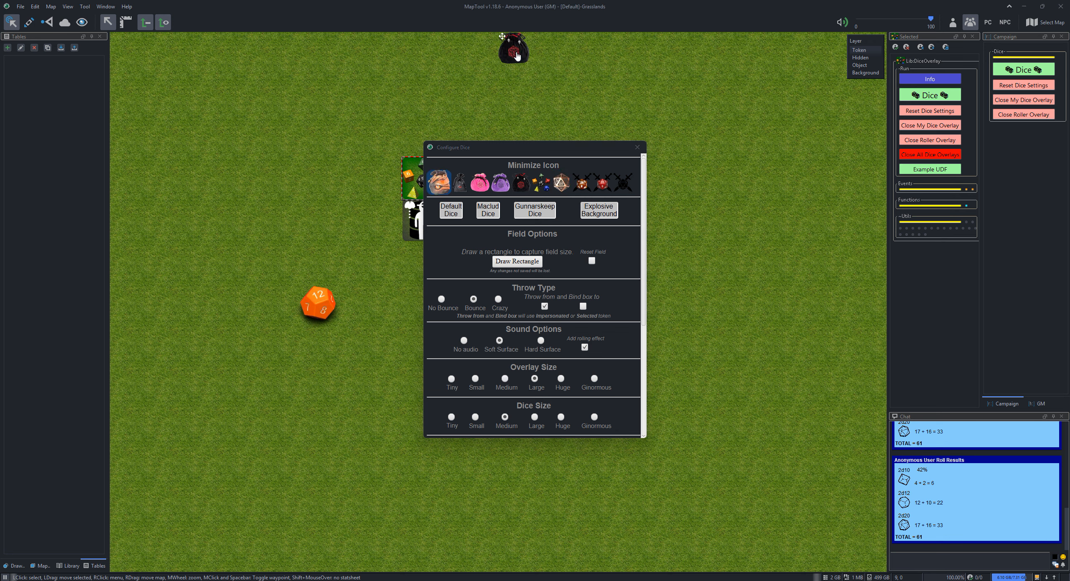
click(517, 39)
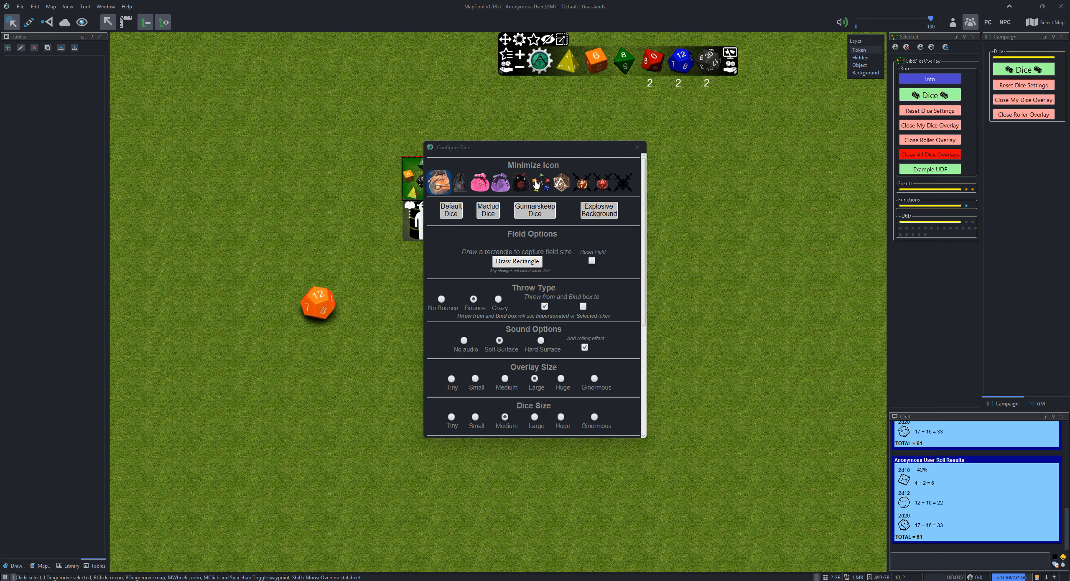
Check the Default, Maclud and Gunnarskeep dice sets and the Explosive Background options, and close the dice configuration
click(450, 212)
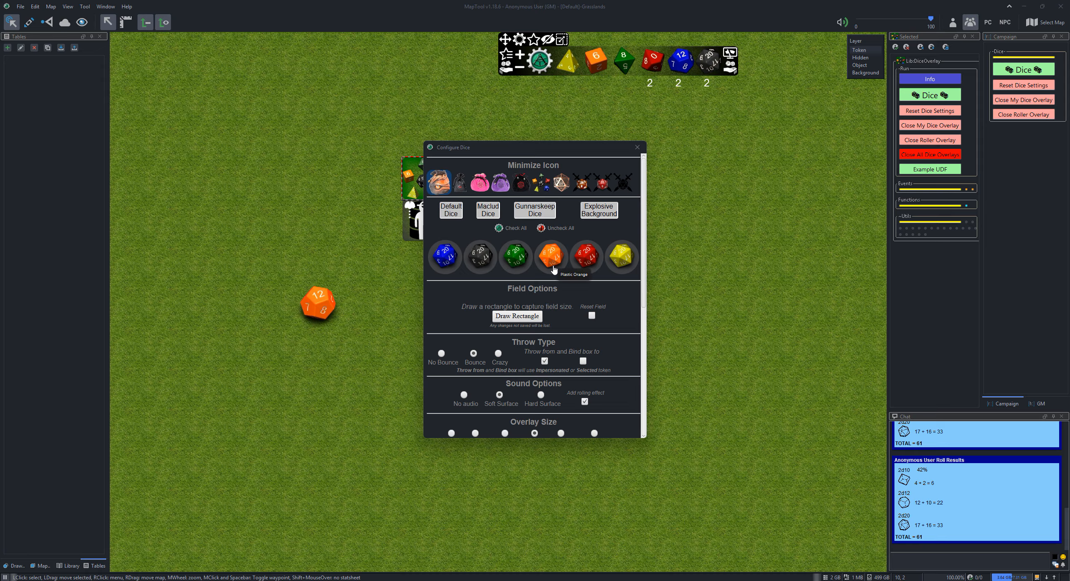
click(487, 213)
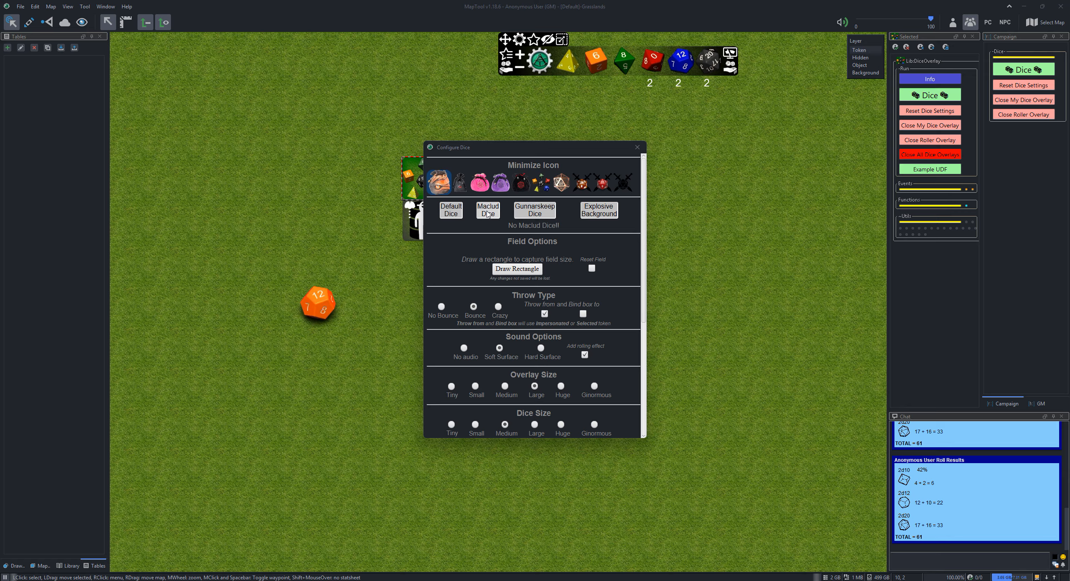
click(528, 214)
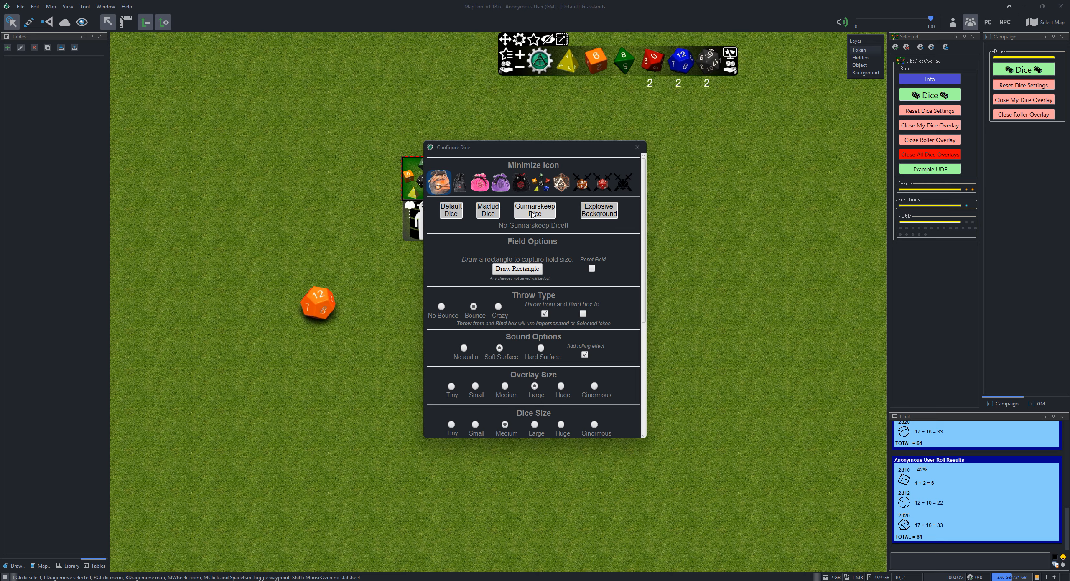
click(599, 210)
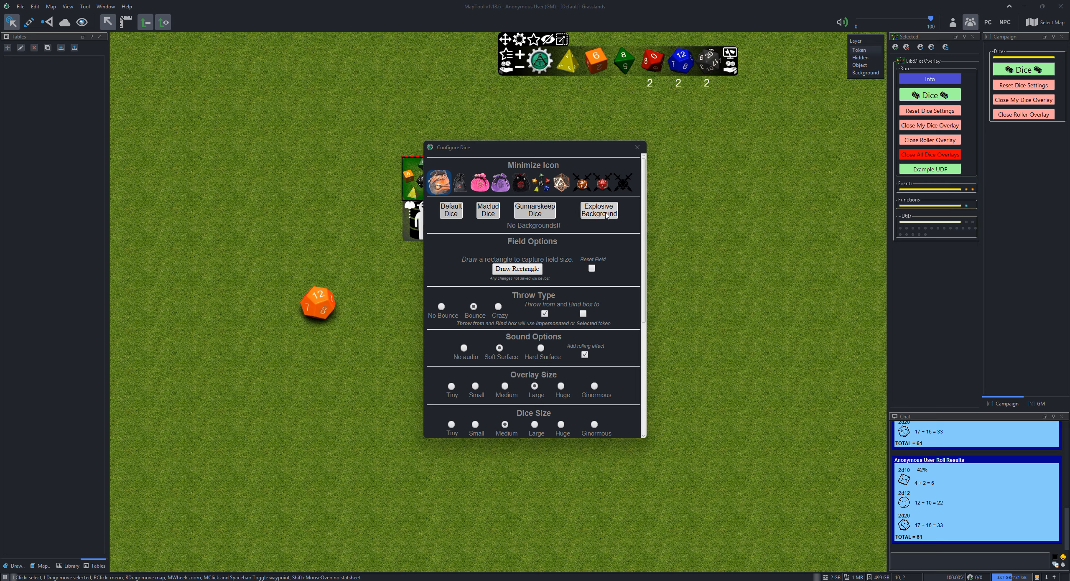
click(638, 147)
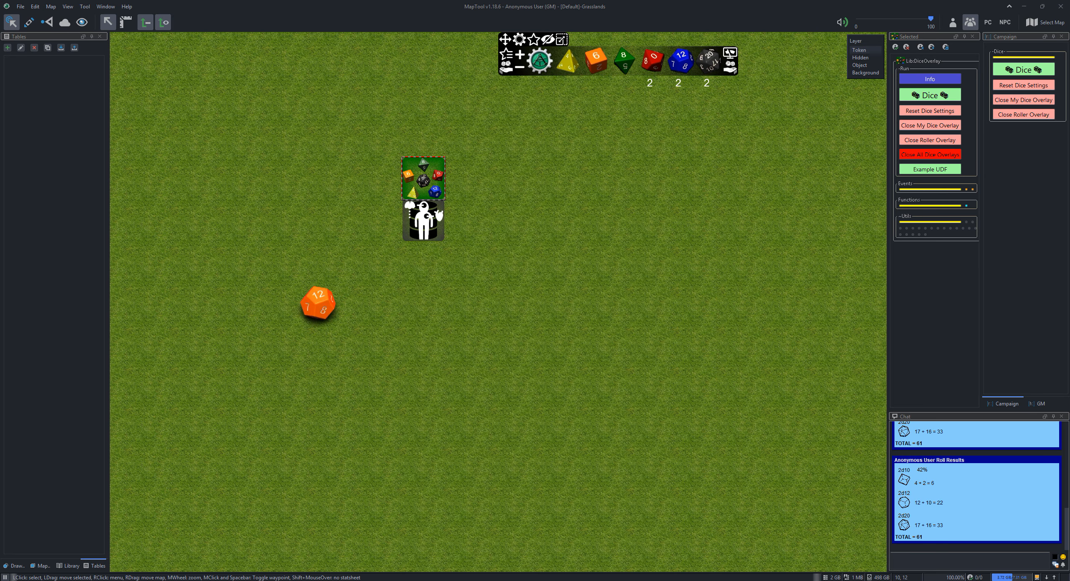
Place the Lib_DiceOverlay Backdrops v1.5.rptok token on the map and confirm the import of its animated backdrops
key(alt+Tab)
drag(100, 438, 519, 299)
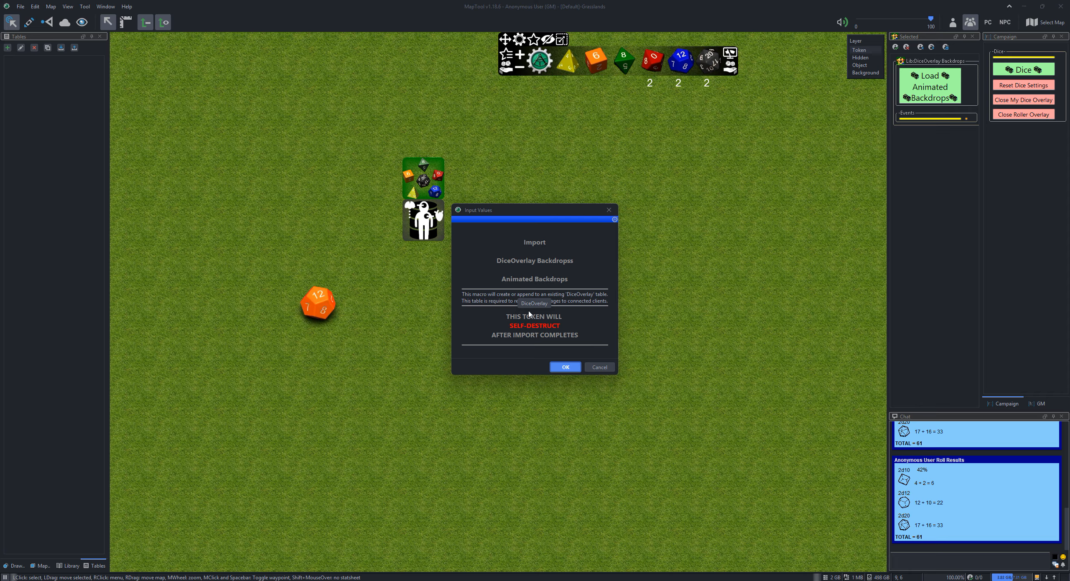
click(565, 368)
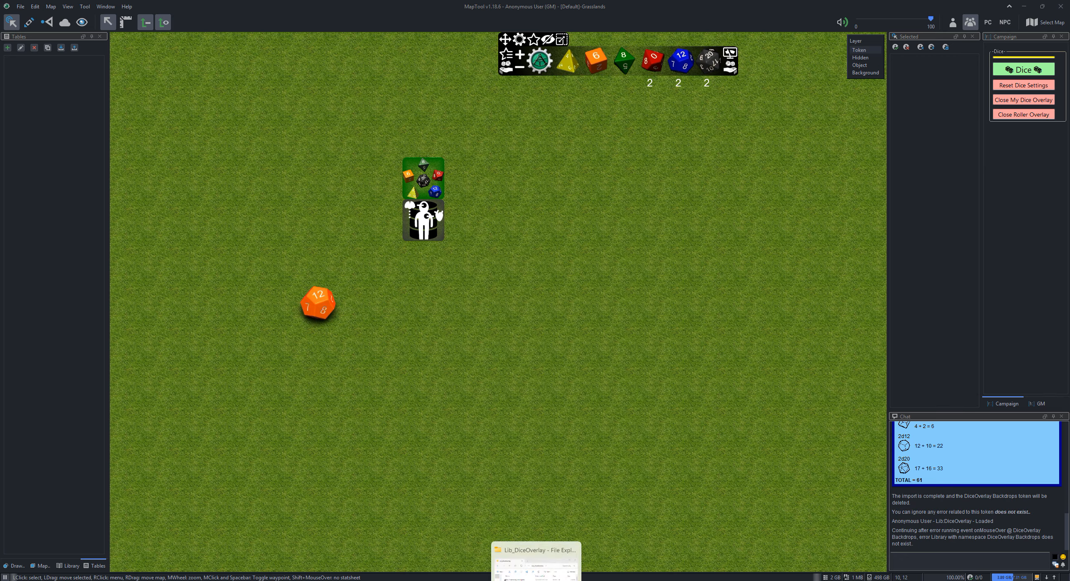
Place the Lib_DiceOverlay Maclud v1.5.rptok token on the map, confirm importing its dice sets and dismiss the error warning
click(536, 580)
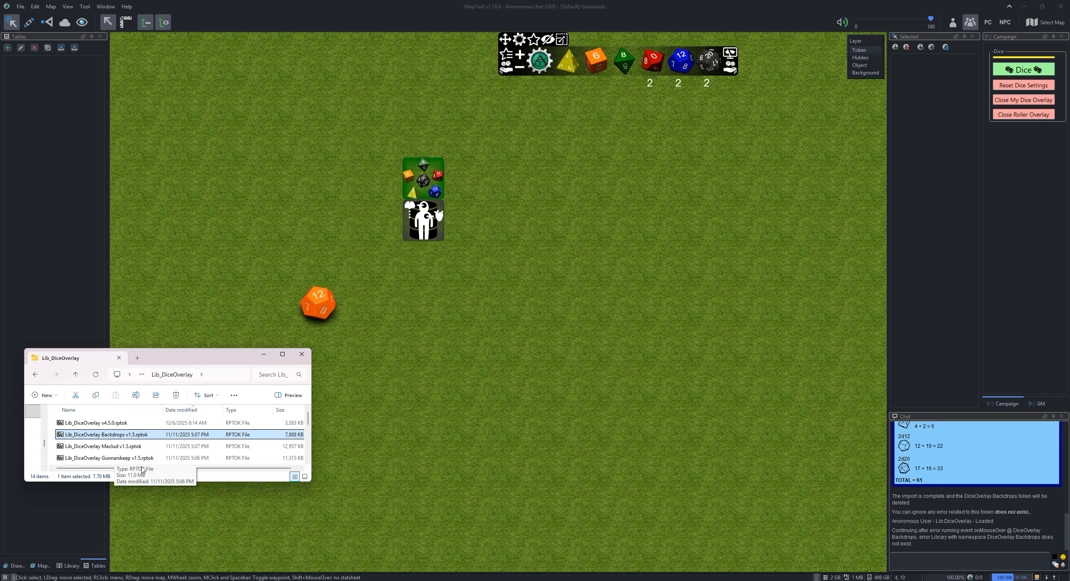
click(136, 445)
drag(136, 444, 510, 292)
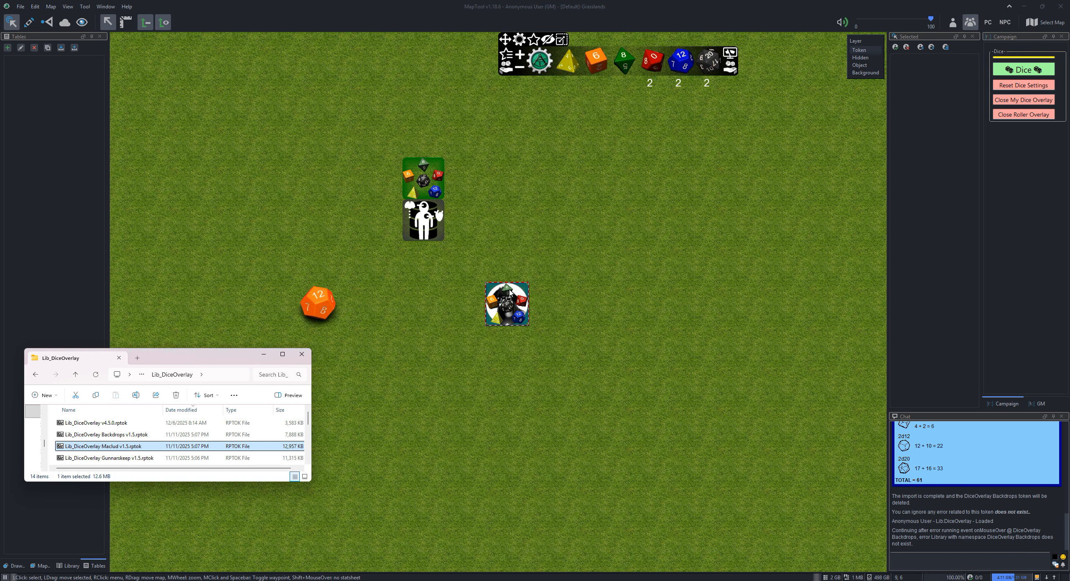
click(518, 305)
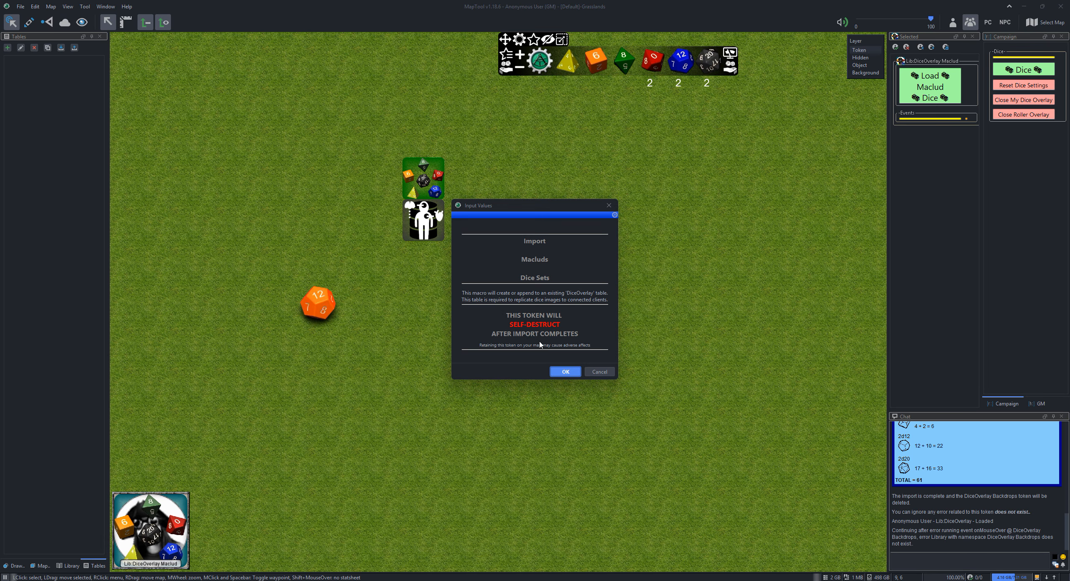
click(560, 373)
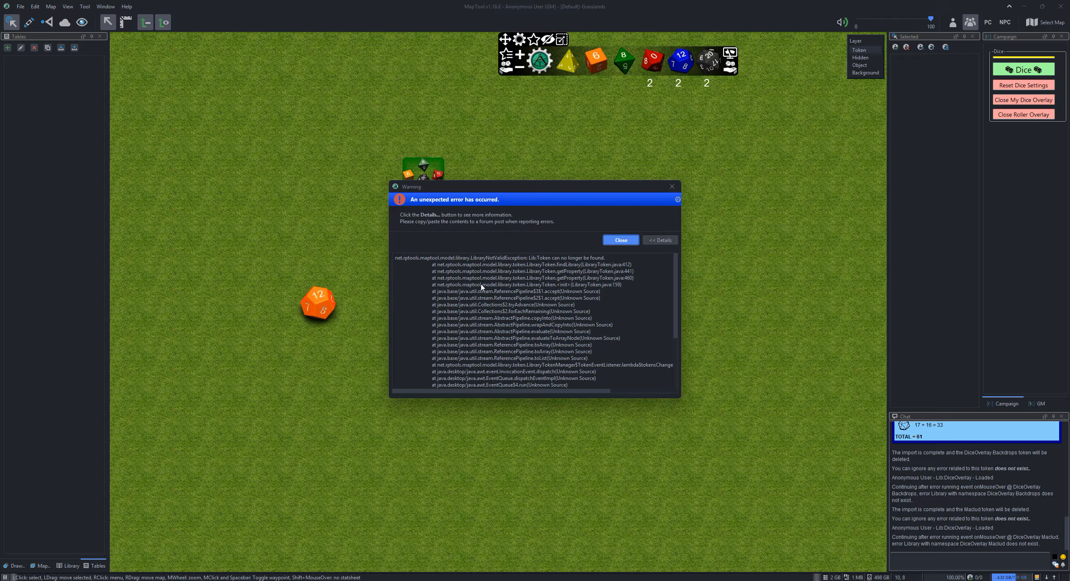
click(620, 240)
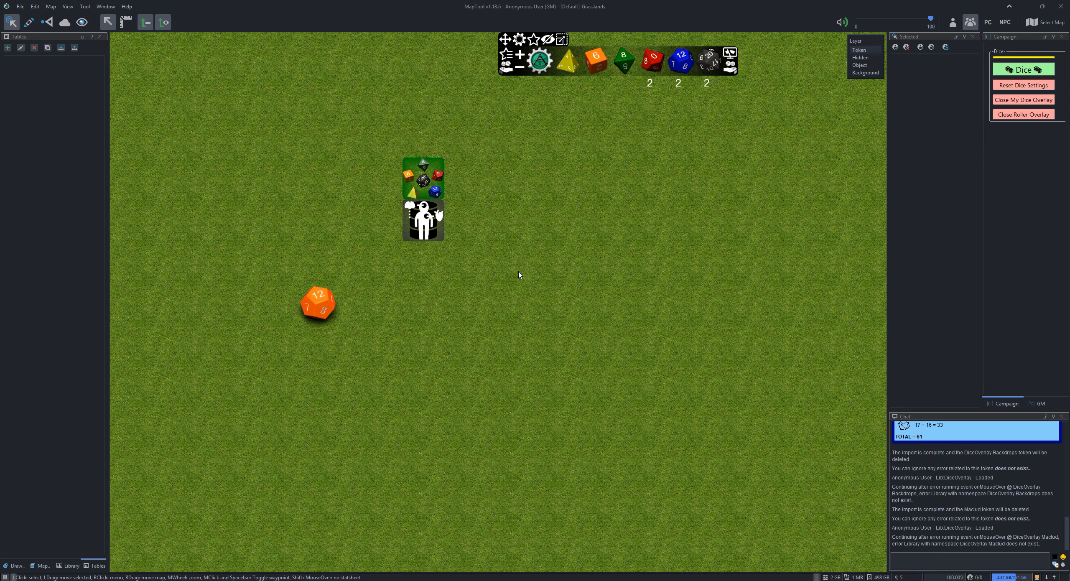
Place the Lib_DiceOverlay Gunnarskeep v1.5.rptok token on the map and confirm importing its dice sets
click(528, 580)
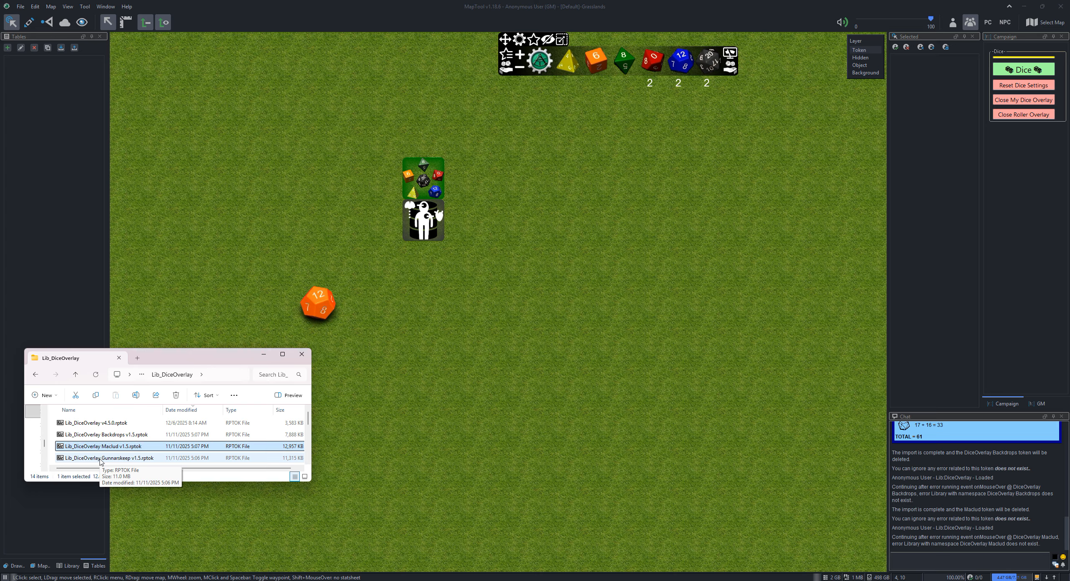
drag(101, 460, 487, 342)
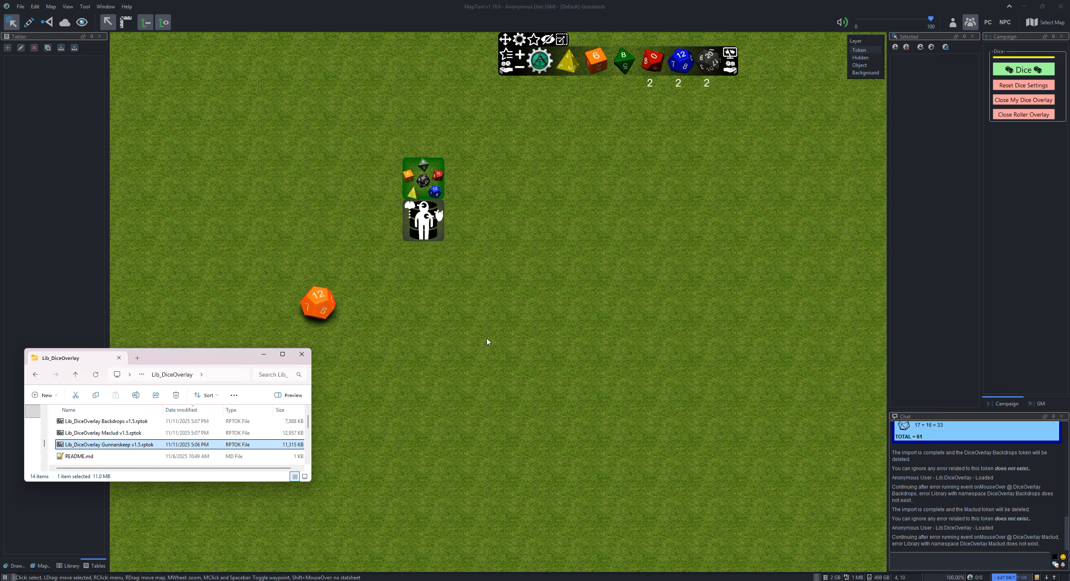
mouse_move(495, 361)
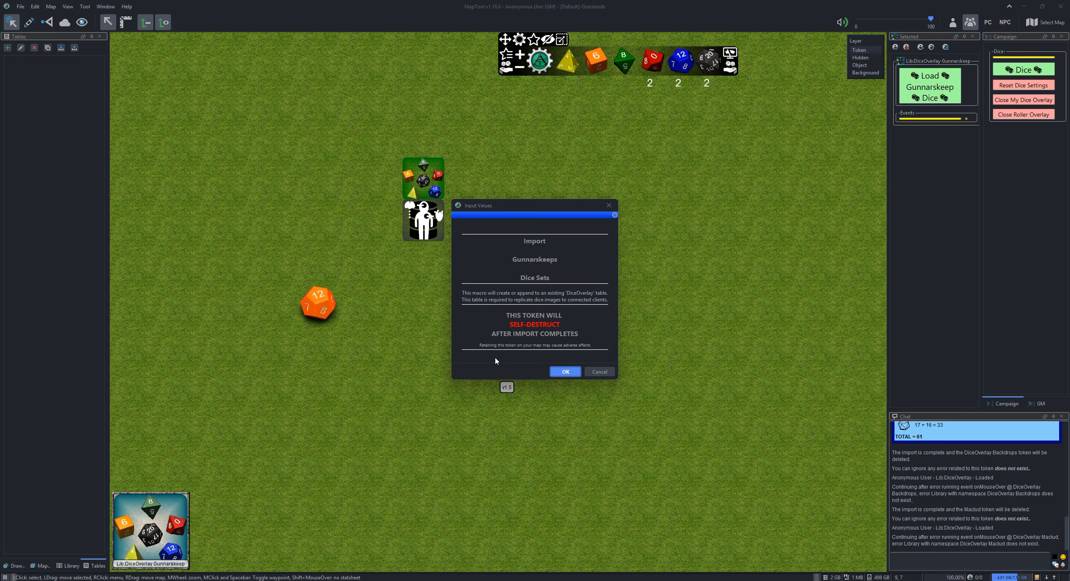
click(555, 371)
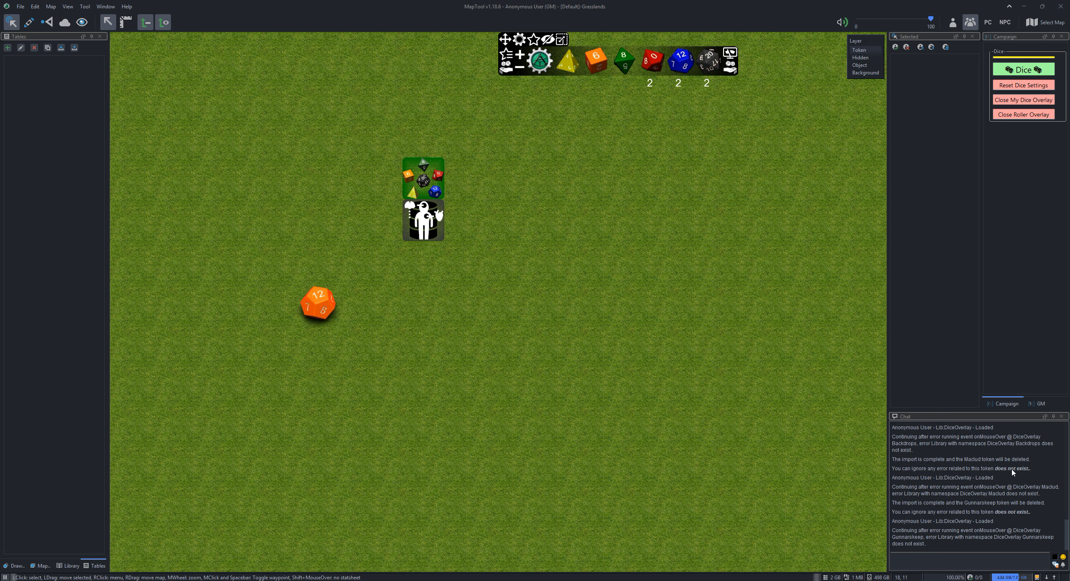
drag(1031, 470, 961, 470)
click(627, 249)
Open the dice configuration and examine the imported Maclud and Gunnarskeep dice sets and the Explosive Background options
click(520, 40)
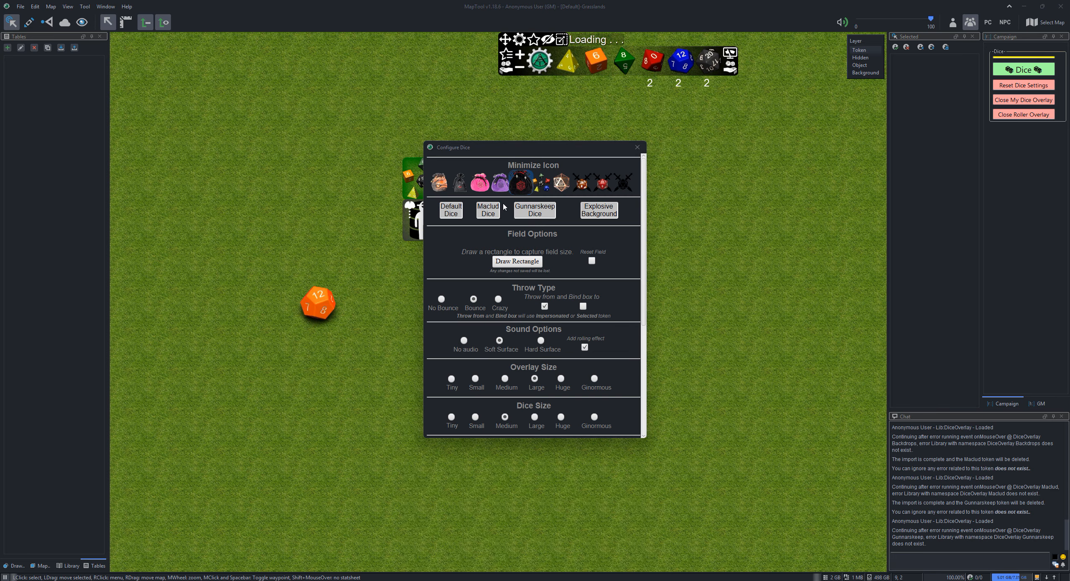
click(490, 210)
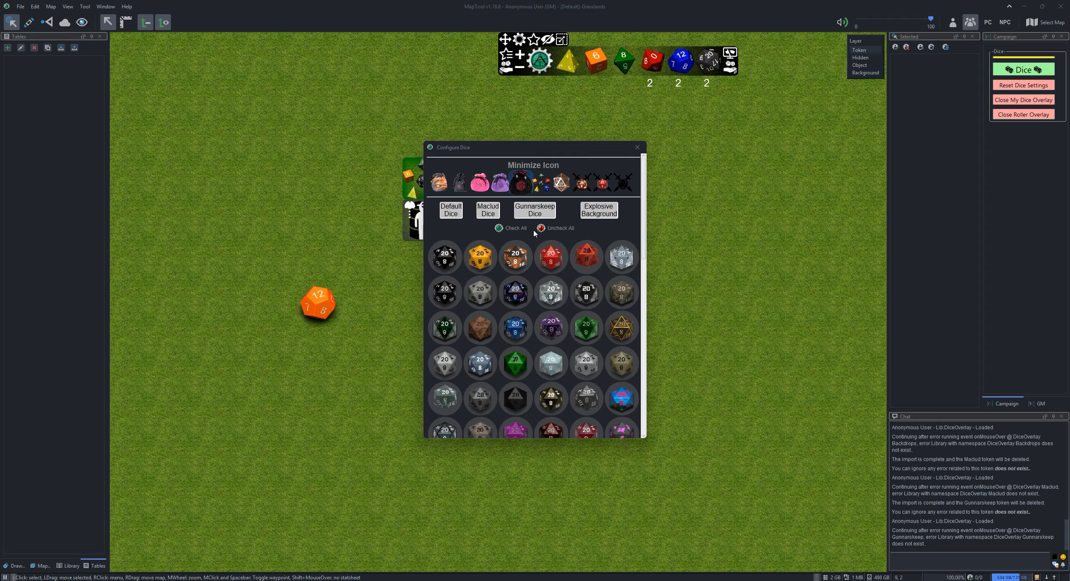
click(534, 211)
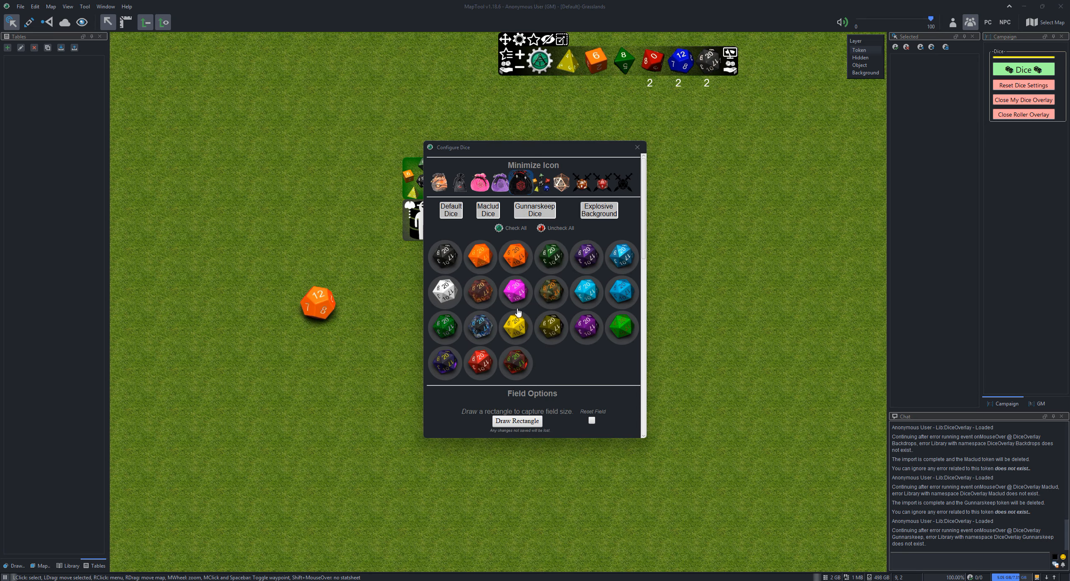
click(605, 214)
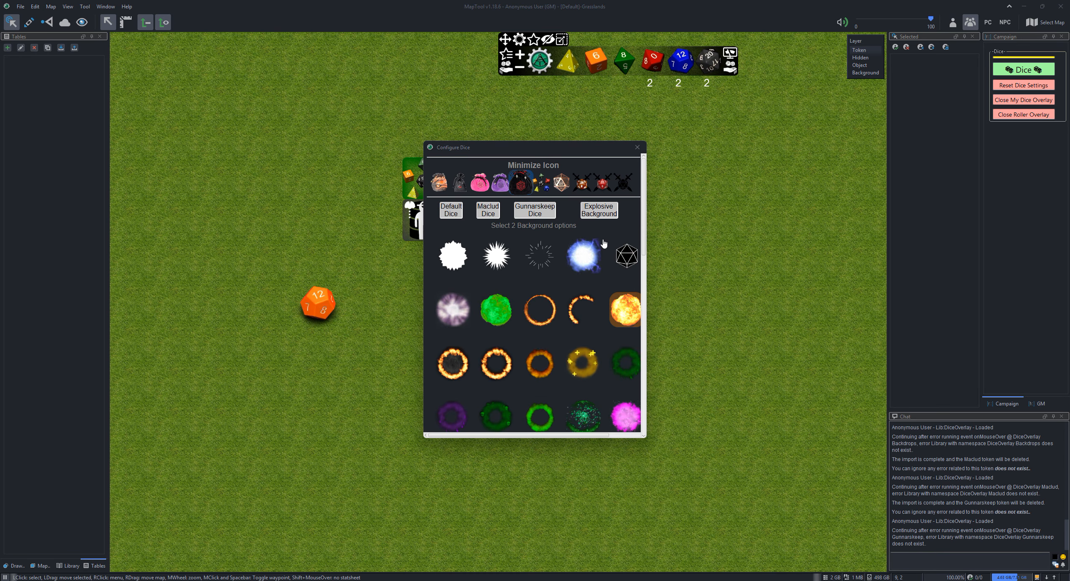
scroll(589, 259, down, 5)
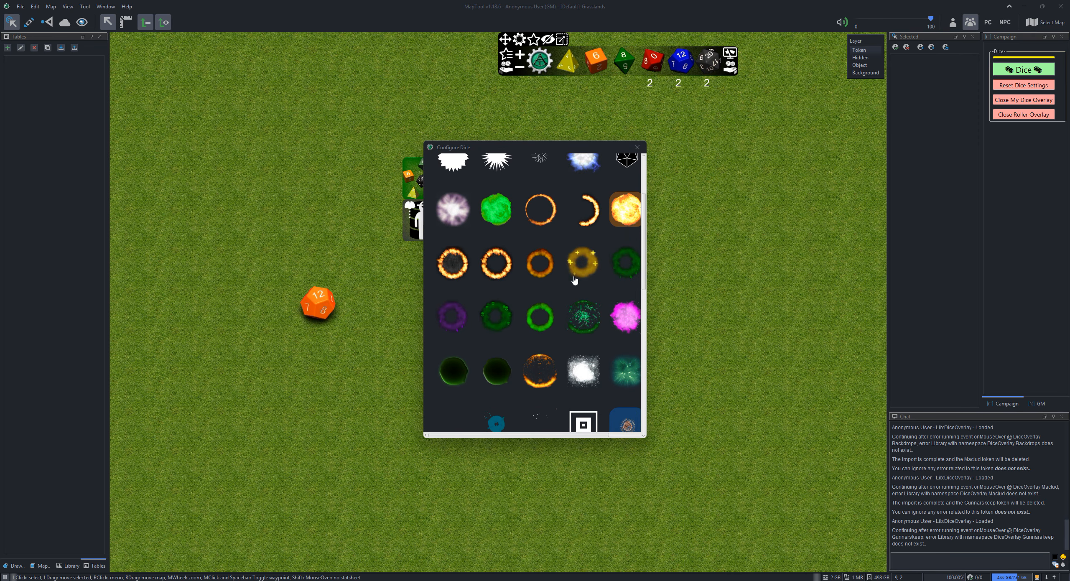
scroll(574, 280, down, 3)
scroll(574, 279, up, 8)
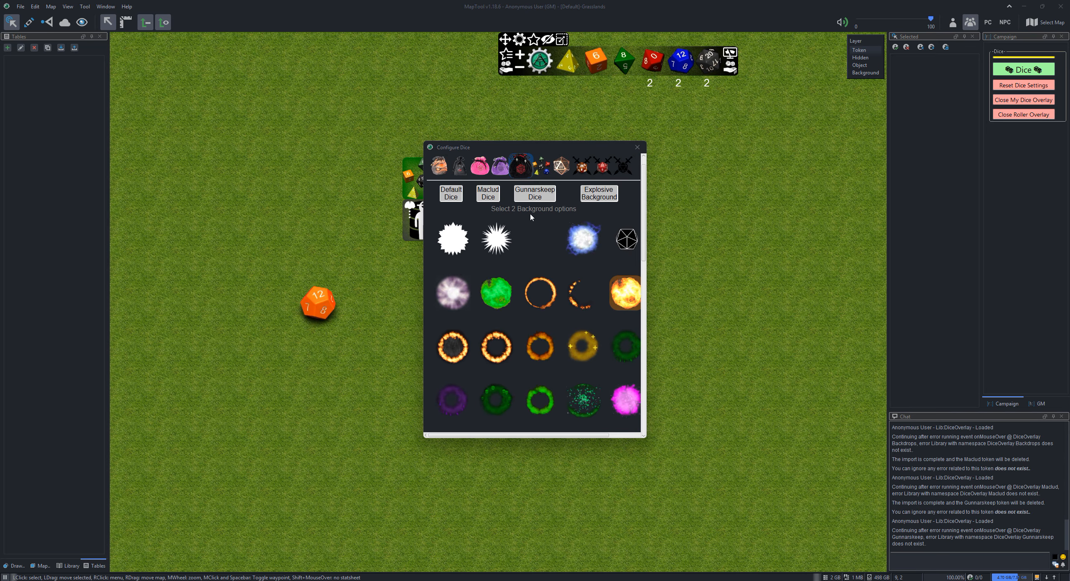
Uncheck all dice in the Maclud, Default and Gunnarskeep sets, and return to the Maclud set
click(545, 195)
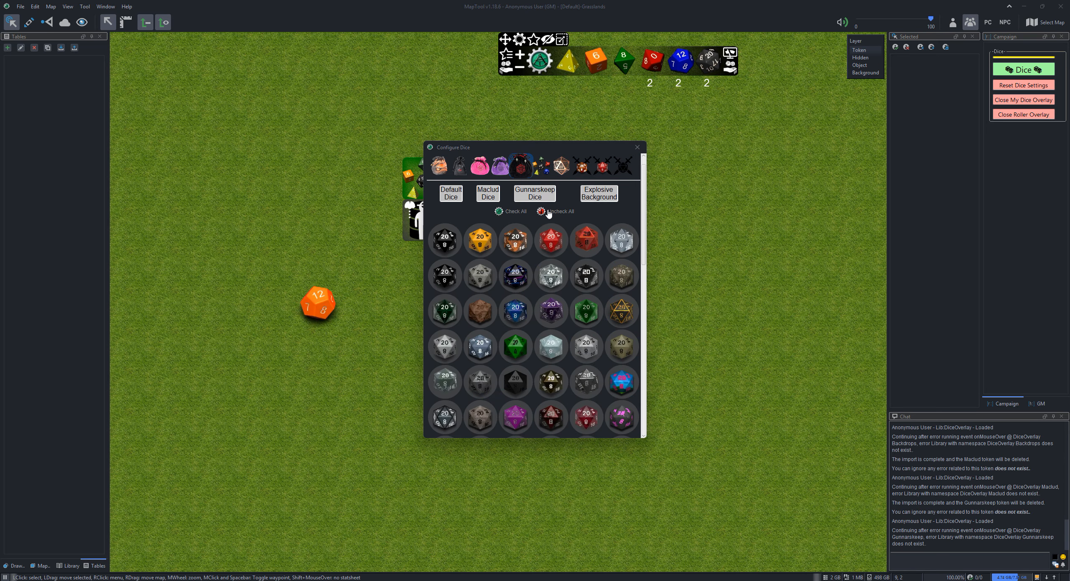
click(549, 212)
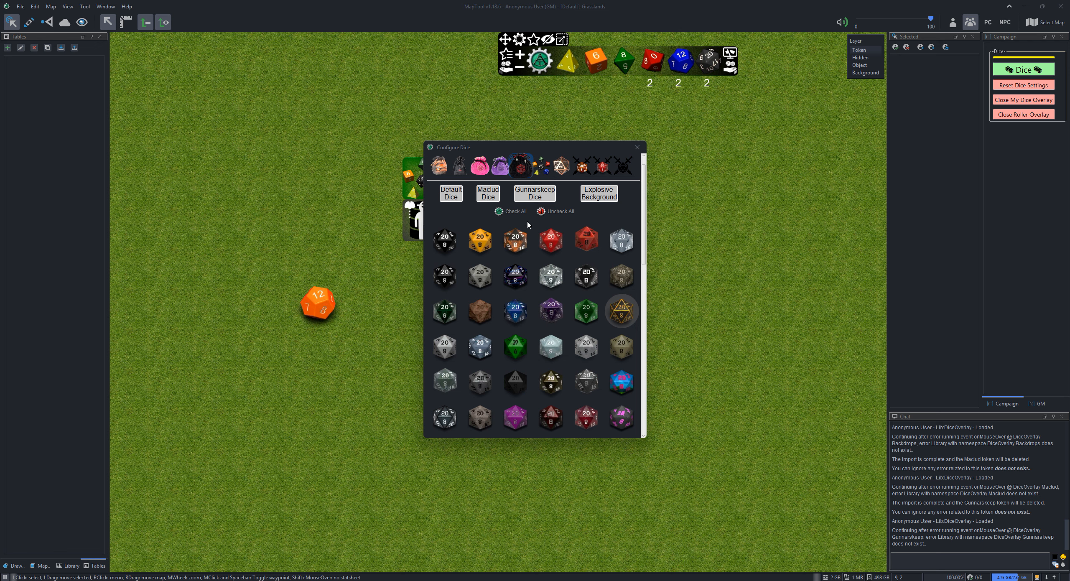
click(451, 194)
click(547, 212)
click(534, 191)
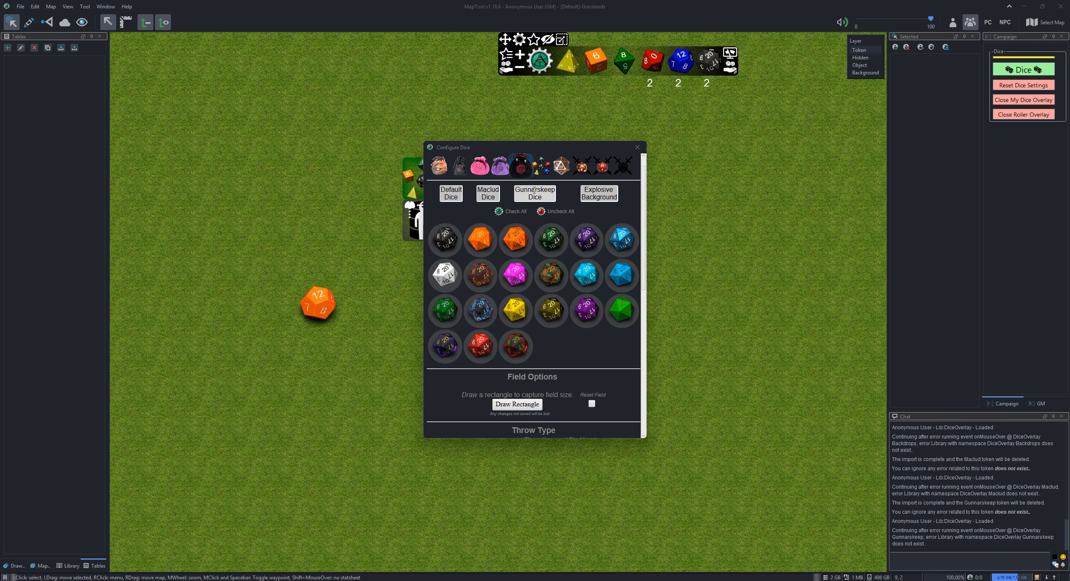
click(551, 211)
click(487, 193)
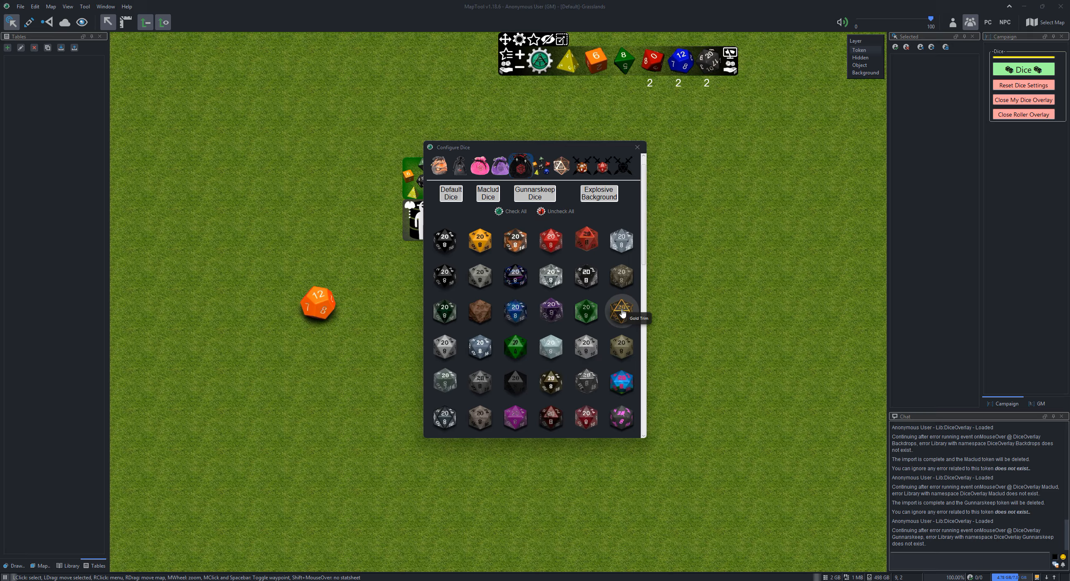
Choose Fireball Green among the Explosive Background options and apply the dice configuration changes
click(597, 198)
scroll(573, 305, down, 2)
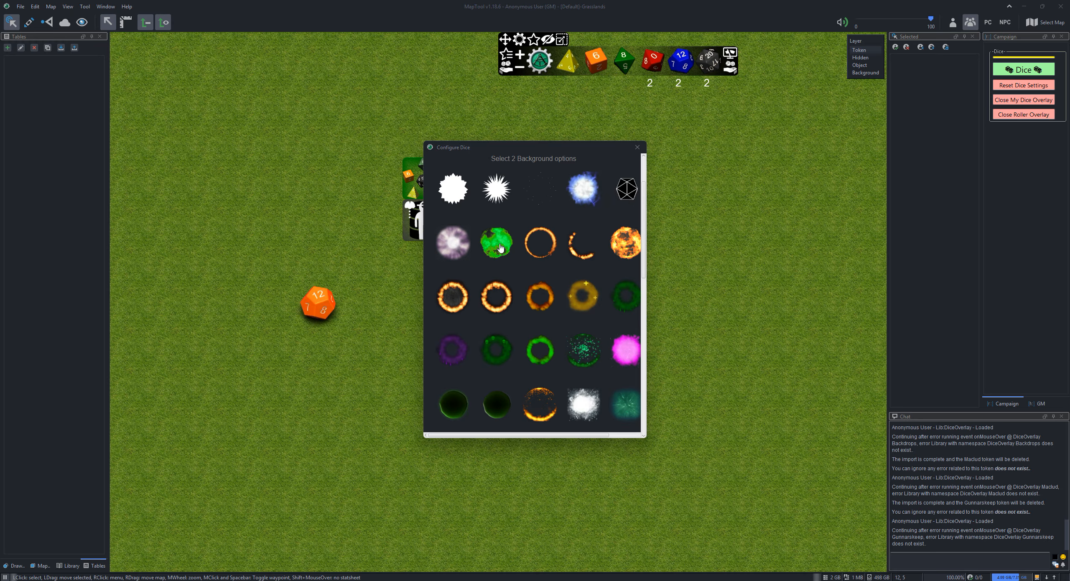
scroll(506, 272, down, 3)
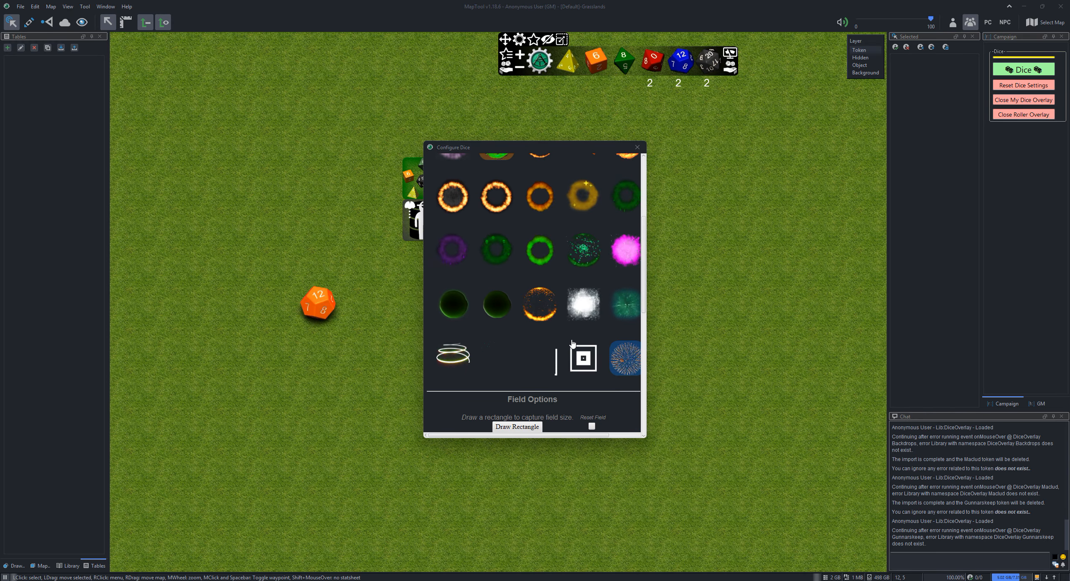
scroll(575, 348, up, 1)
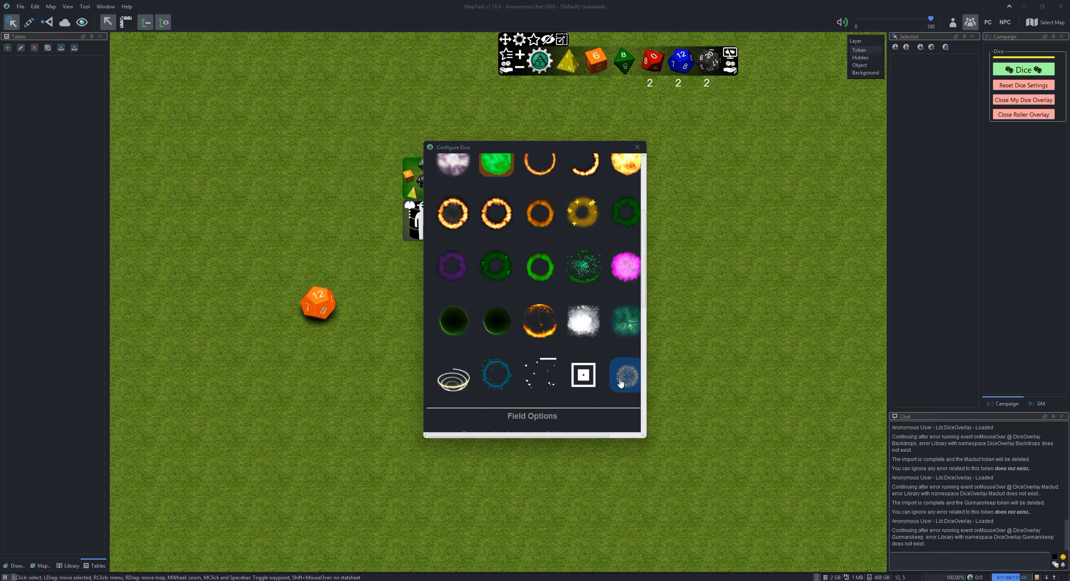
scroll(495, 221, up, 3)
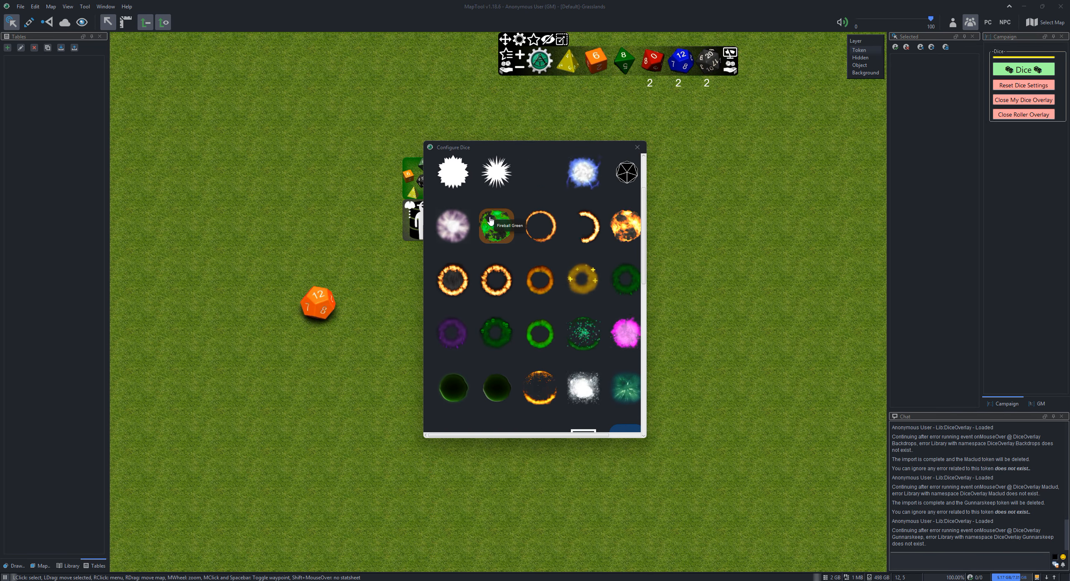
scroll(560, 261, up, 2)
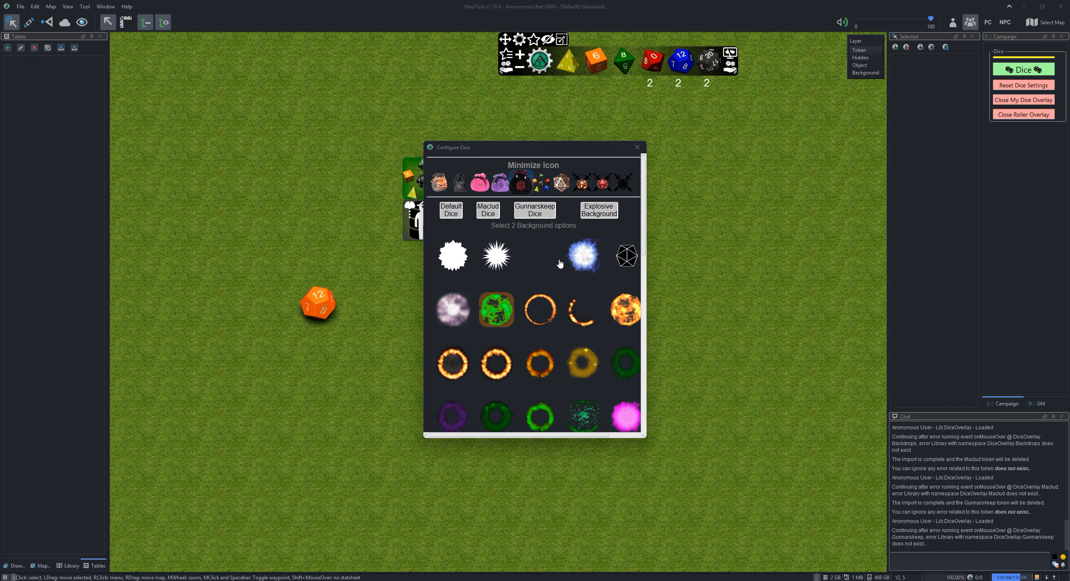
click(592, 214)
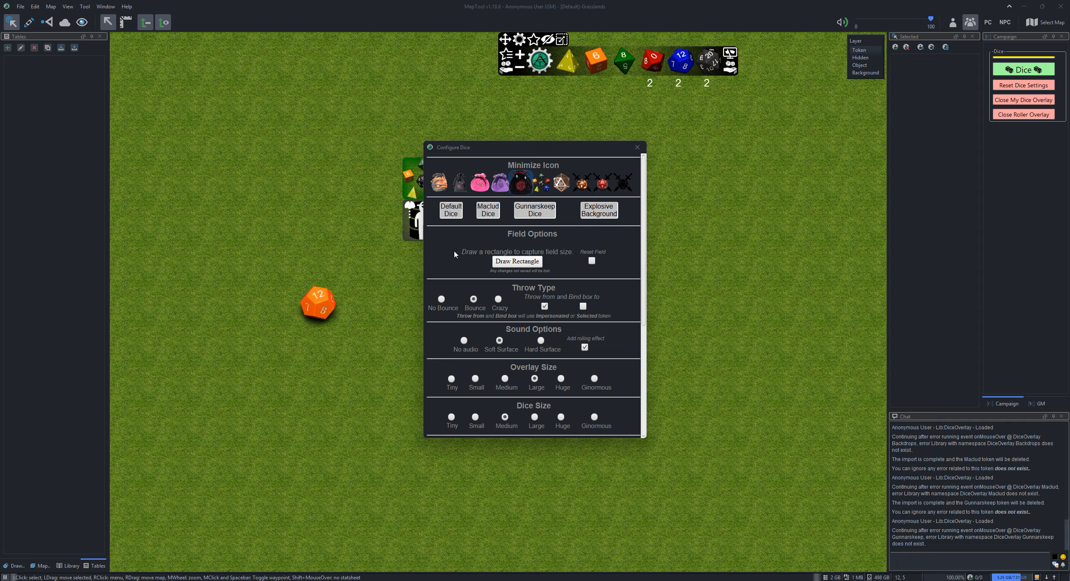
scroll(529, 377, down, 5)
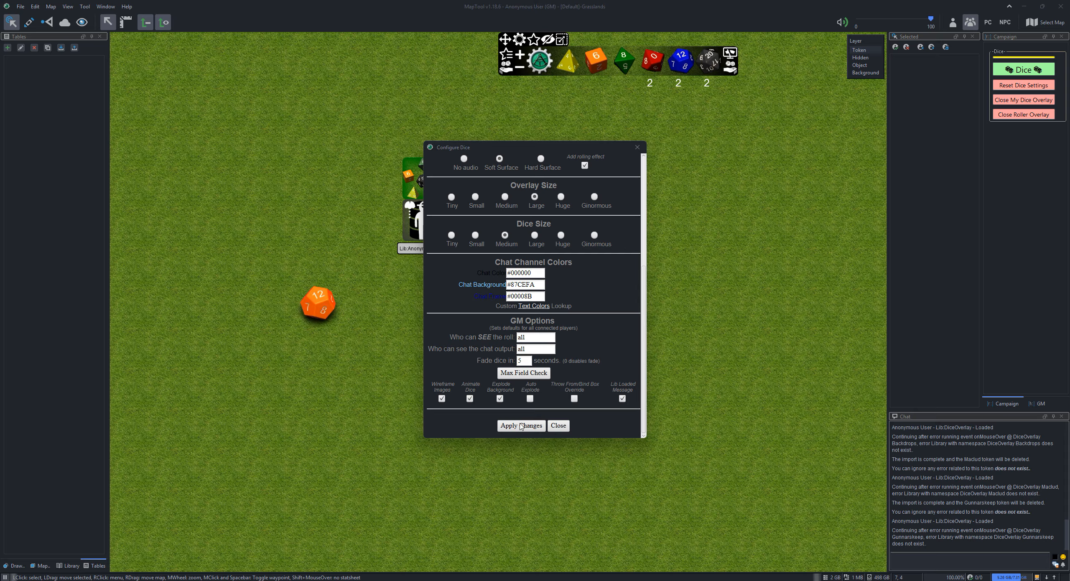
click(522, 424)
Reopen the dice configuration, draw a rectangular dice field in the map's upper-left area, and roll 2d10, 2d12 and 2d20 twice
click(521, 40)
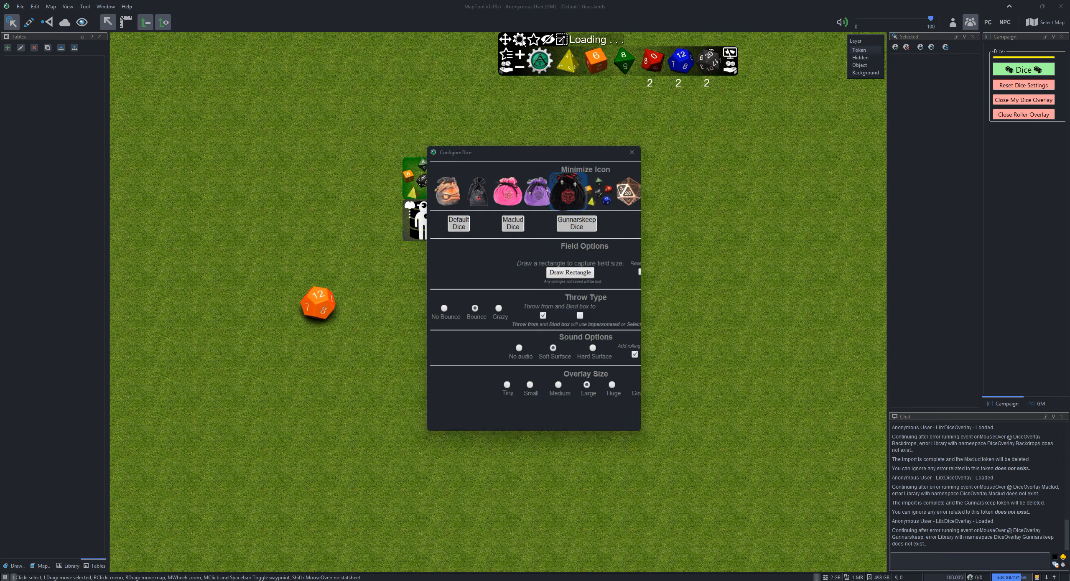
click(515, 262)
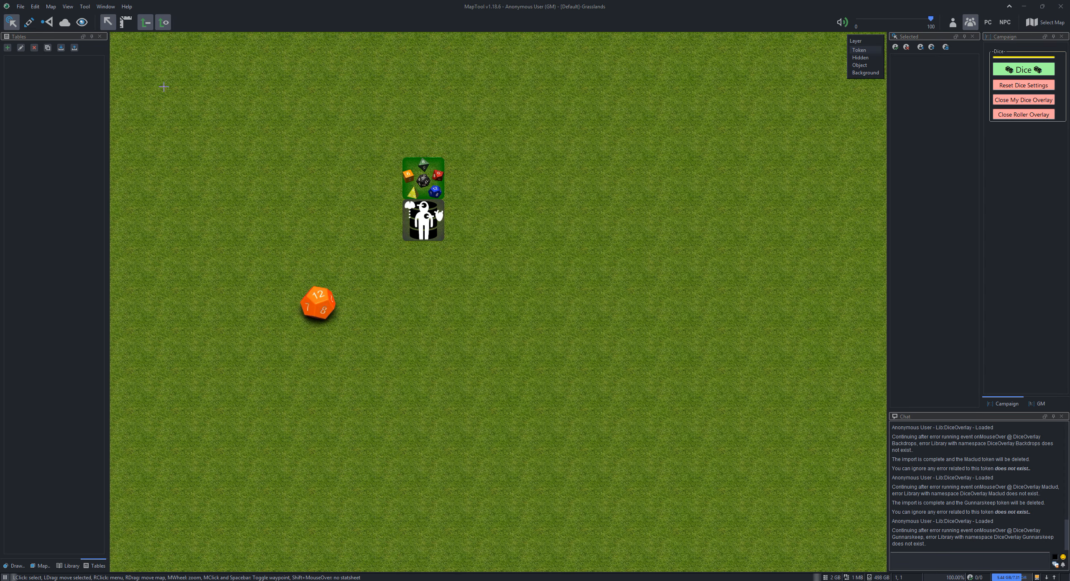
click(134, 46)
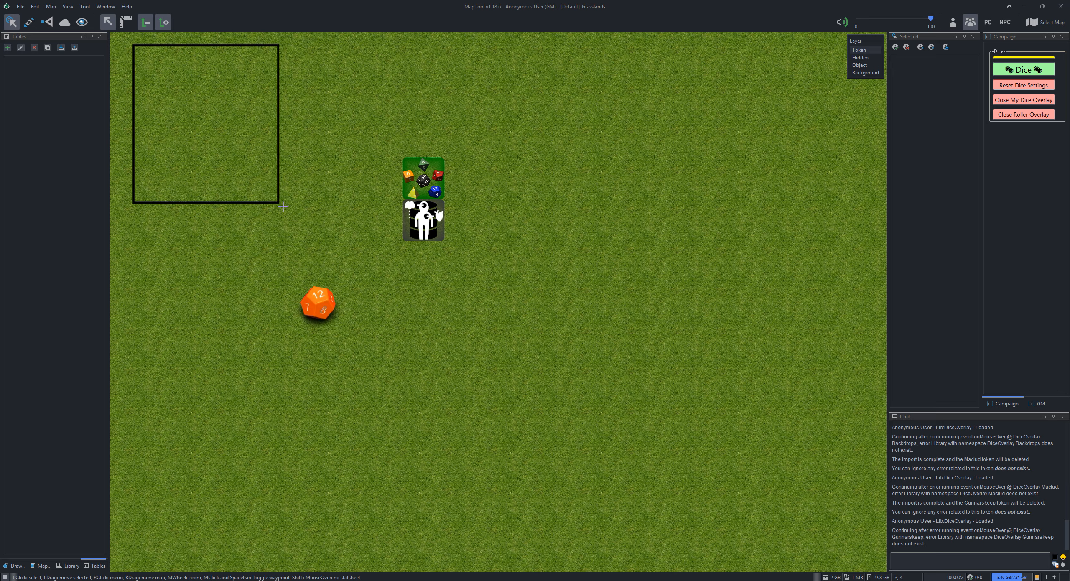
click(323, 236)
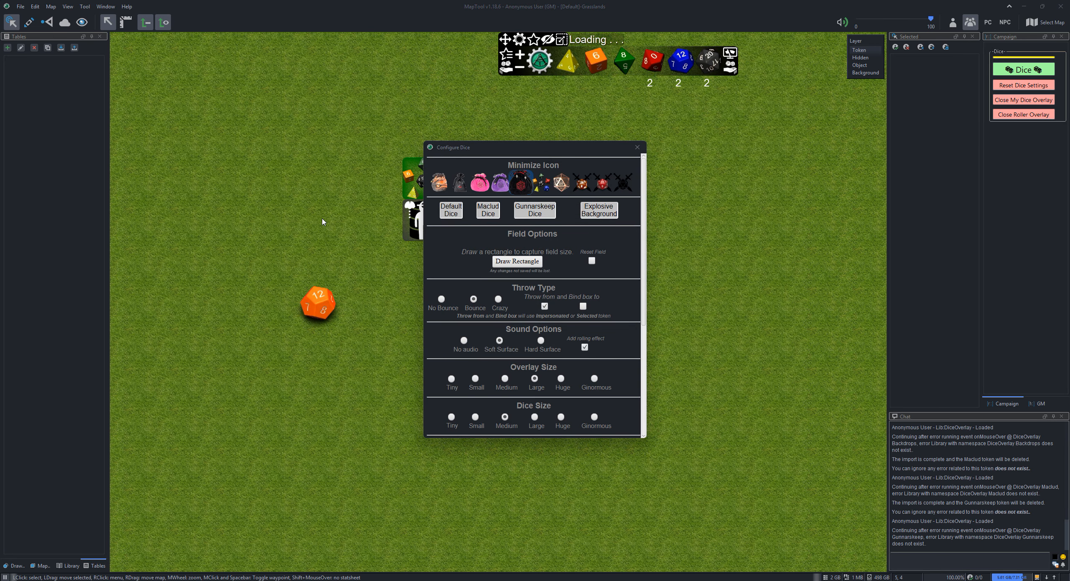
click(730, 72)
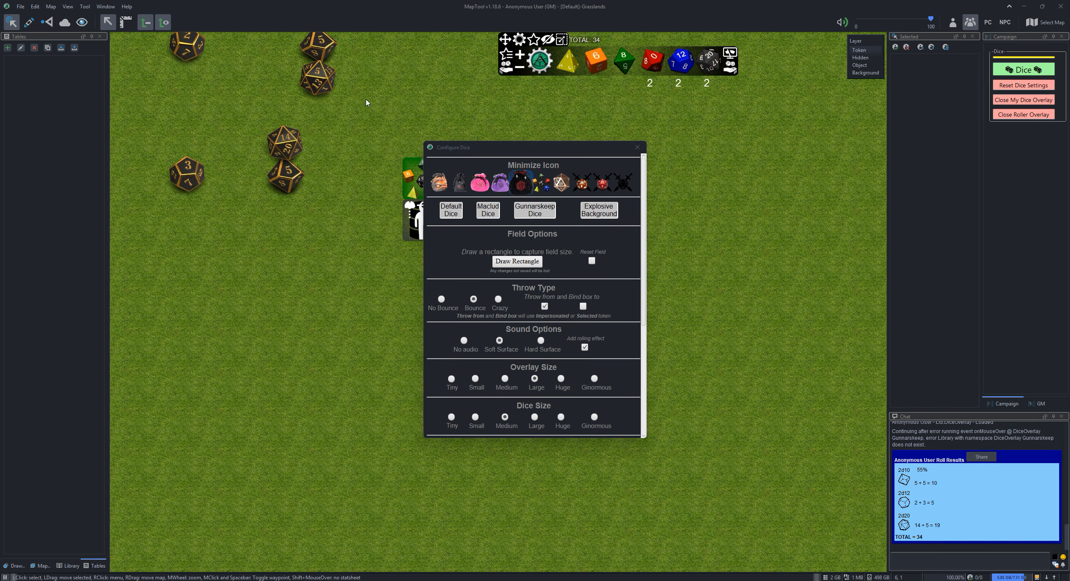
click(726, 72)
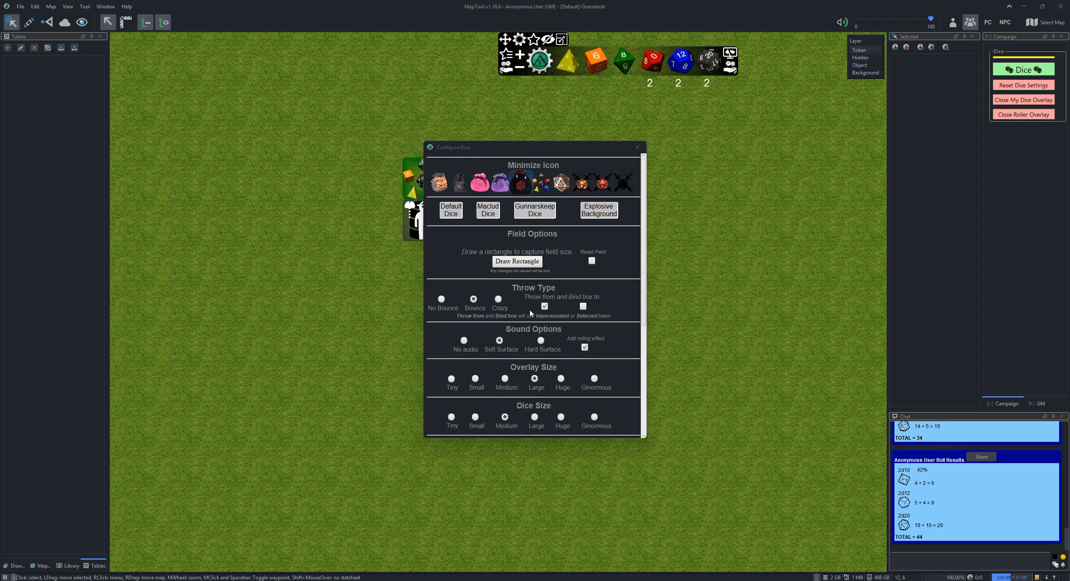
Move the configuration dialog aside, and roll the dice once with no token selected and twice with the Lib:DiceOverlay token selected
click(544, 307)
drag(556, 151, 709, 142)
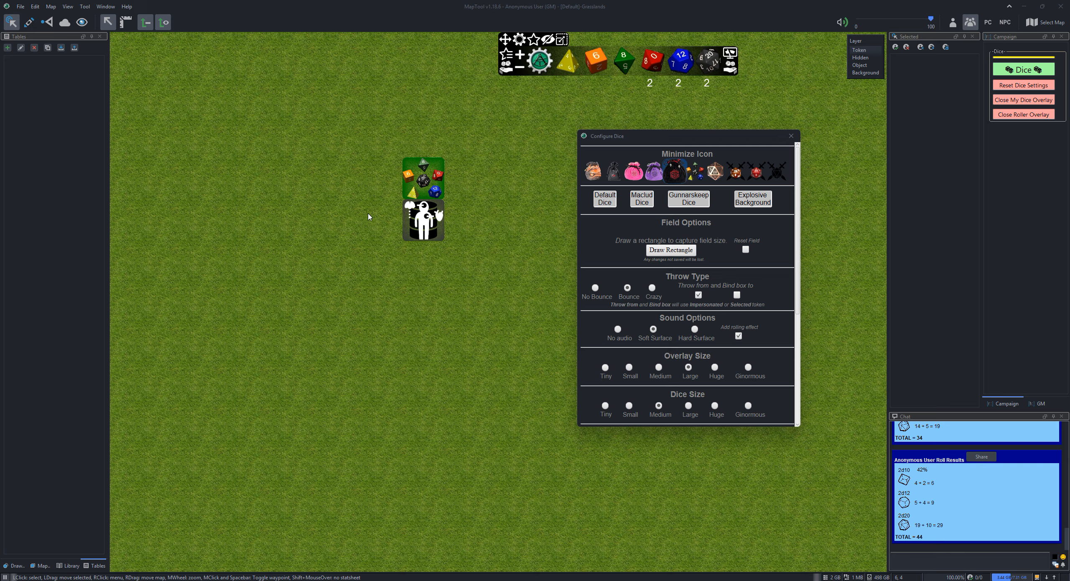
click(731, 69)
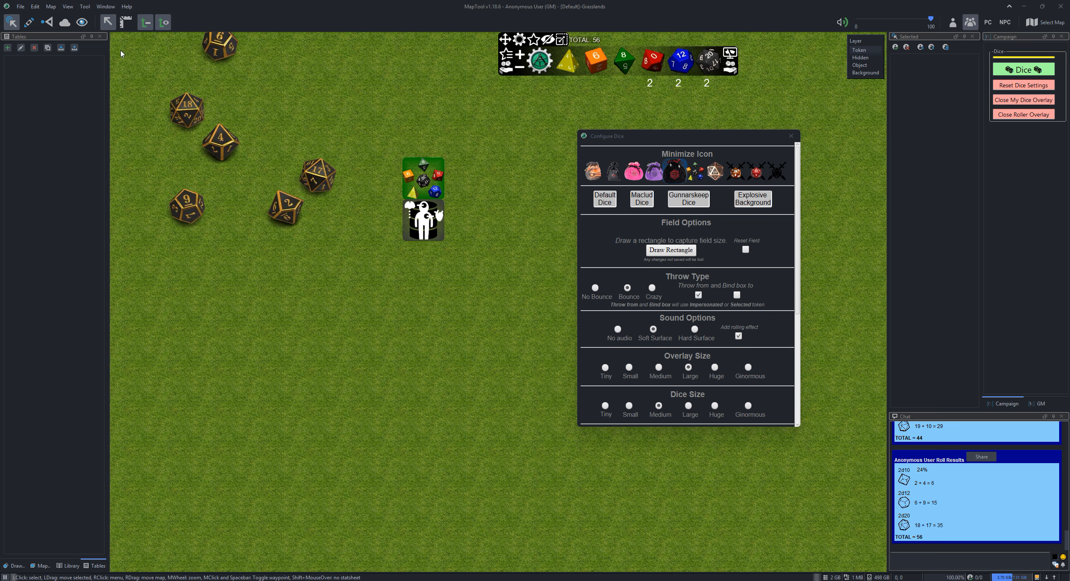
click(430, 186)
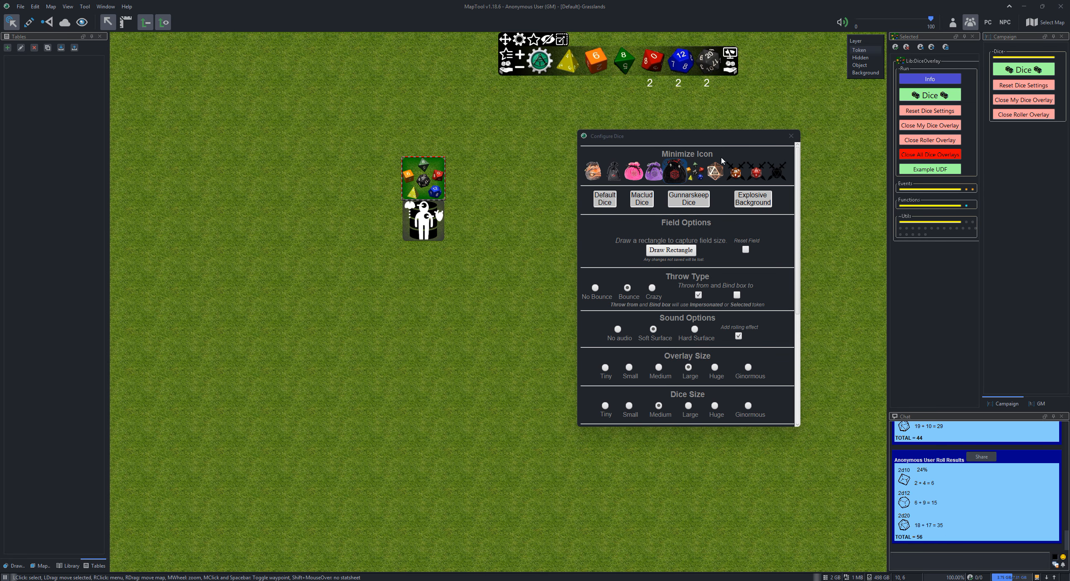
click(729, 68)
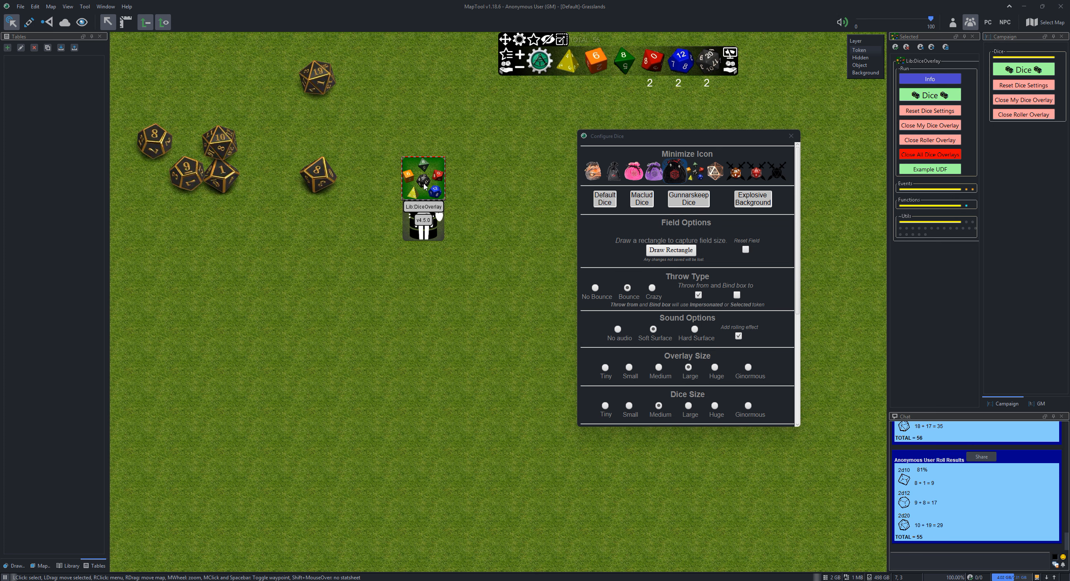
drag(503, 333, 290, 539)
click(729, 66)
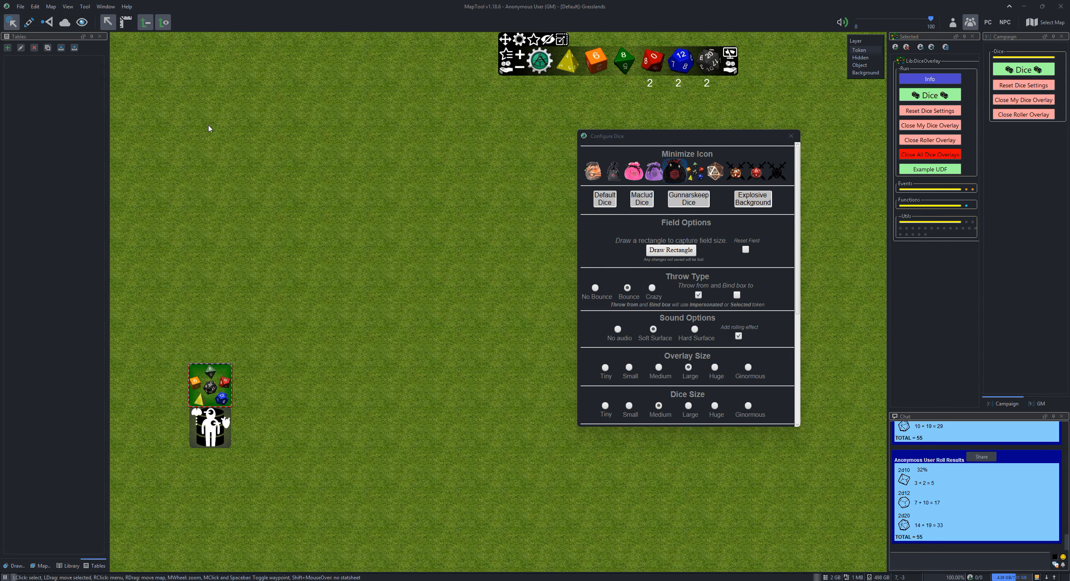
Enable binding the dice box to the selected token, apply the changes, and roll the dice from the Lib:DiceOverlay token
click(737, 296)
scroll(702, 318, down, 5)
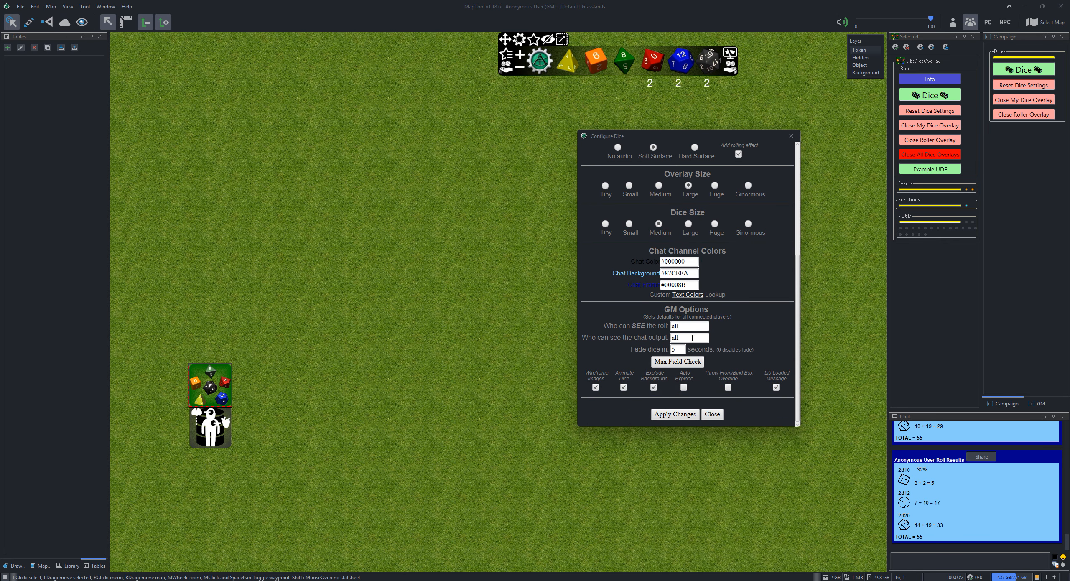
click(676, 415)
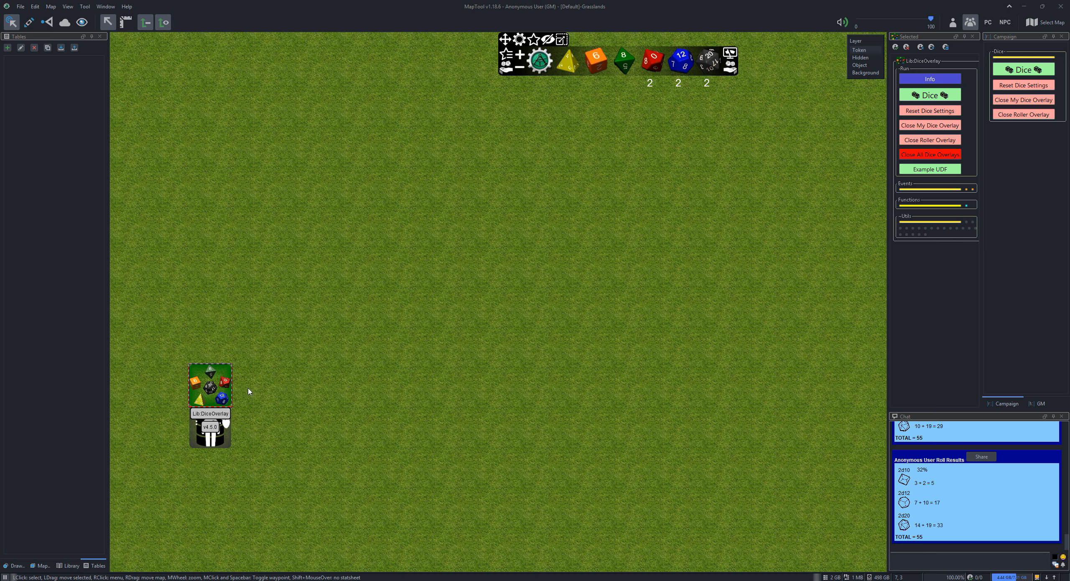
click(734, 71)
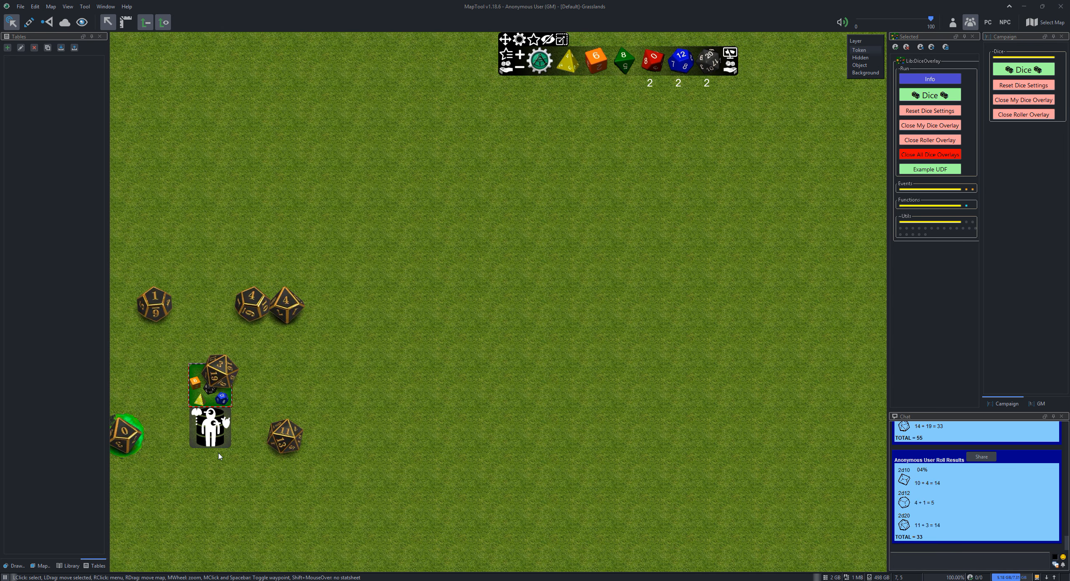
Roll 2d10, 2d12 and 2d20 three times with the Lib:DiceOverlay token at different map locations, and reroll the exploding d12
click(730, 71)
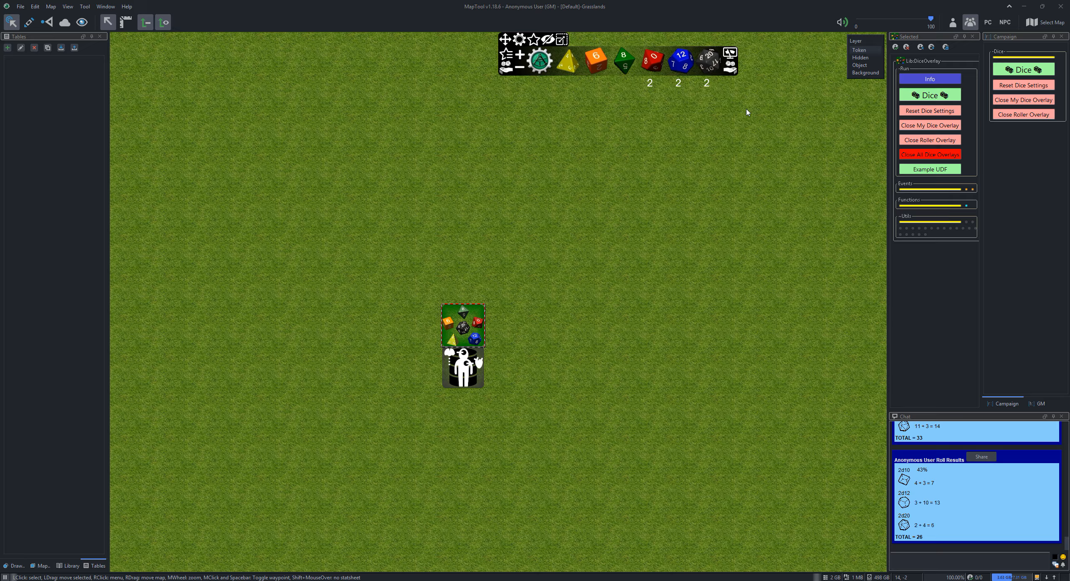
click(731, 70)
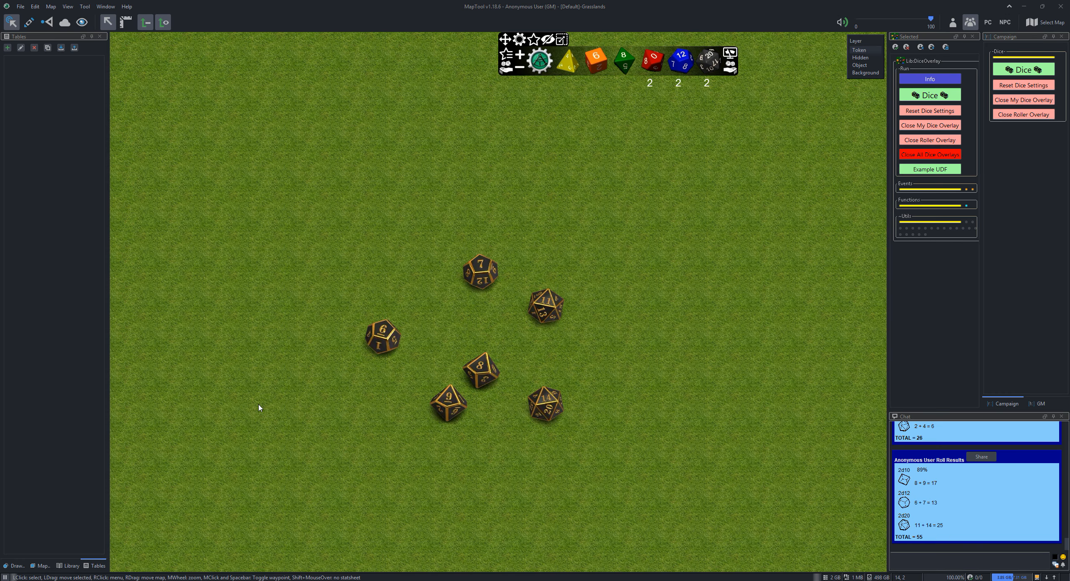
click(731, 70)
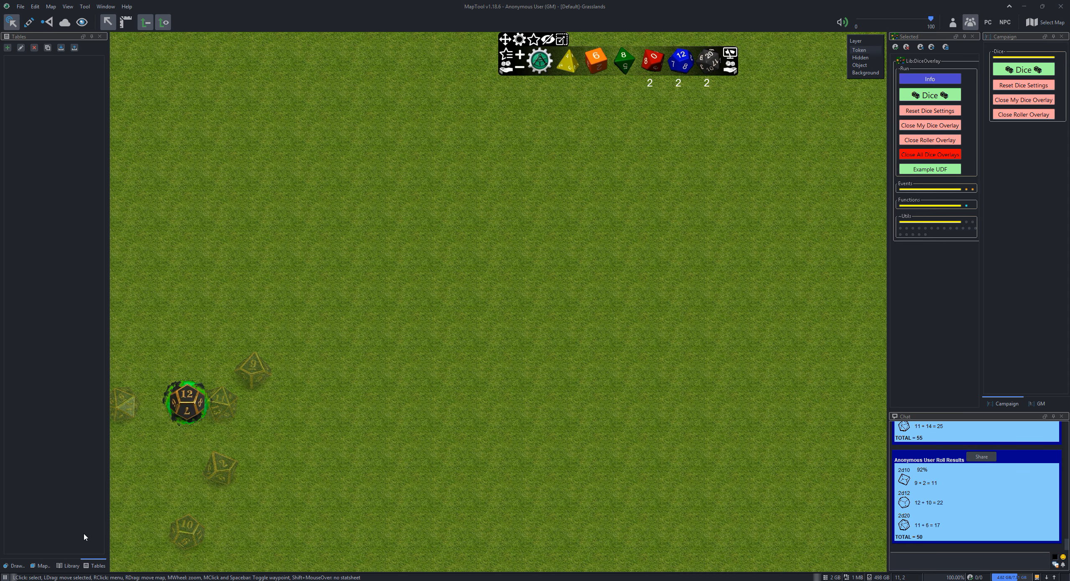
click(185, 404)
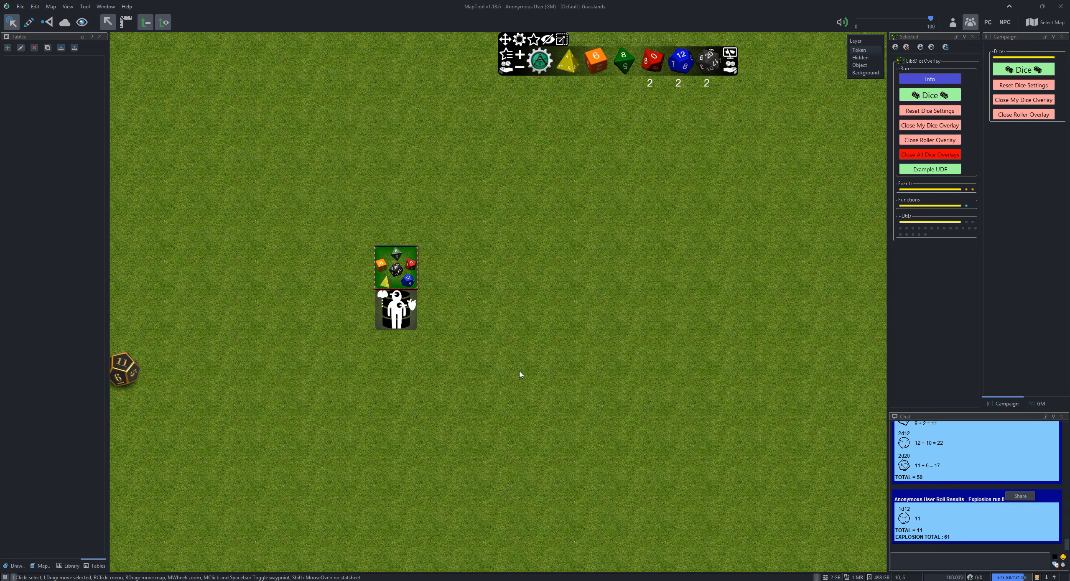
Reopen the dice configuration, set the overlay size to Medium, and switch the dice bar's roll visibility from hidden to visible
click(521, 42)
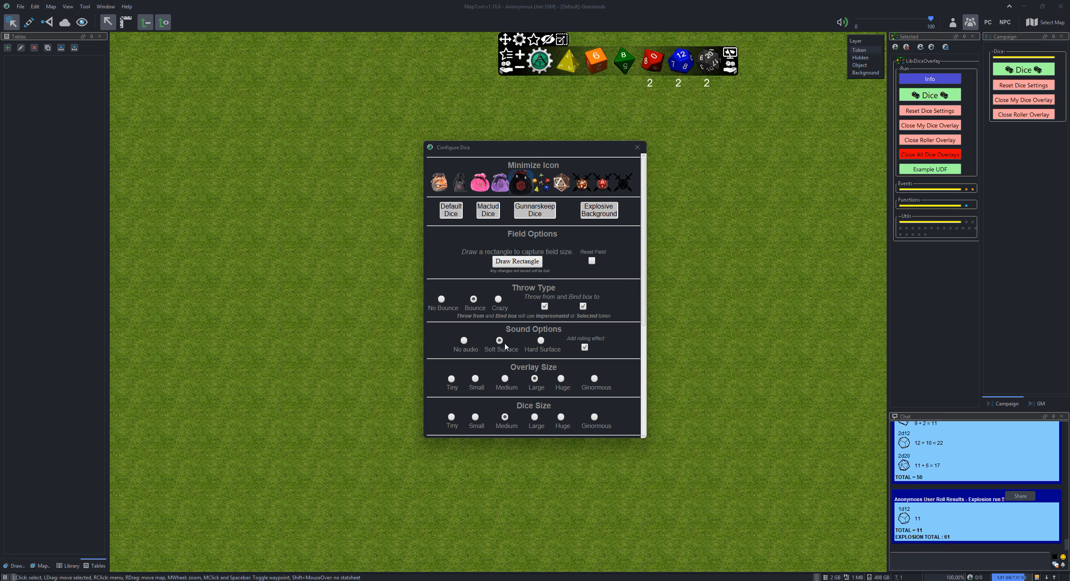
click(505, 378)
scroll(526, 342, down, 1)
scroll(526, 342, down, 3)
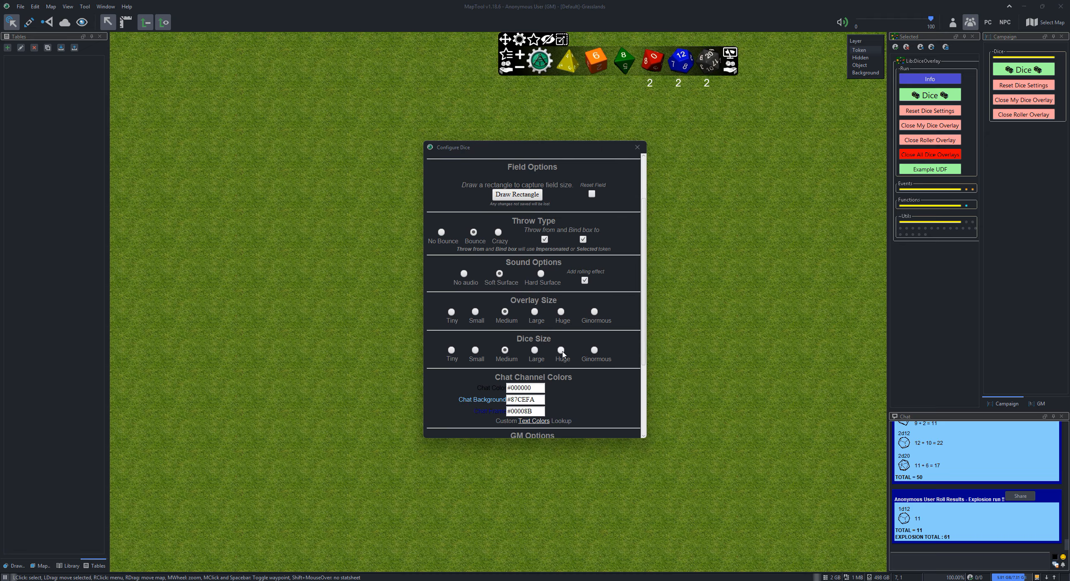
scroll(554, 343, down, 4)
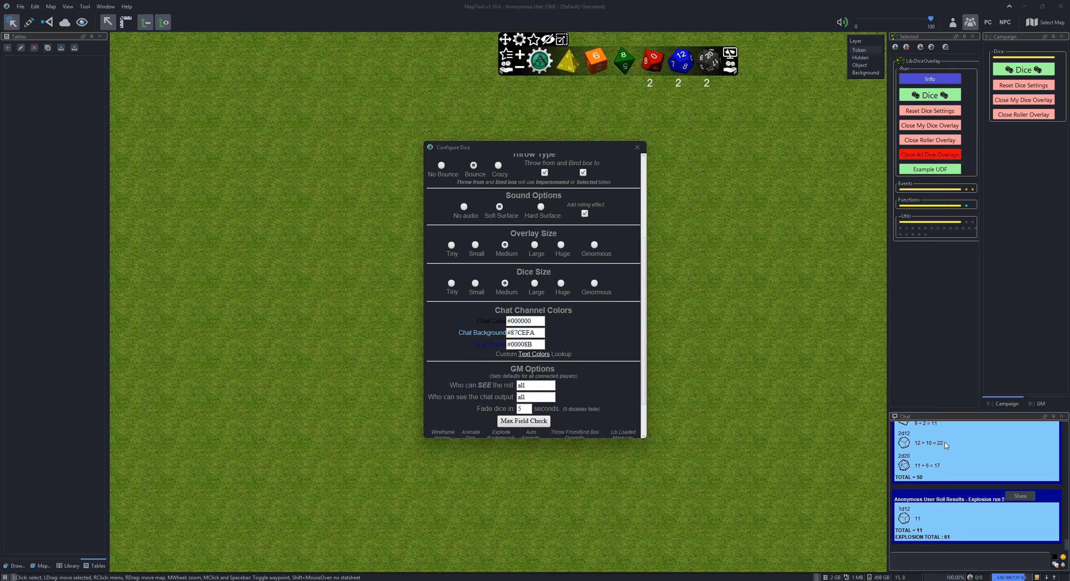
click(547, 41)
scroll(533, 323, down, 1)
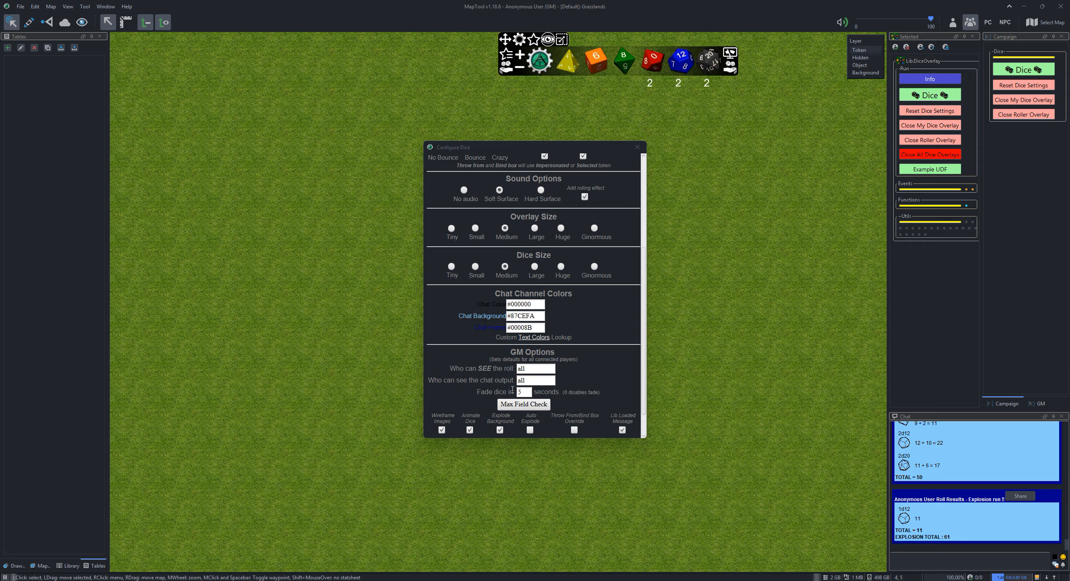
scroll(540, 394, down, 3)
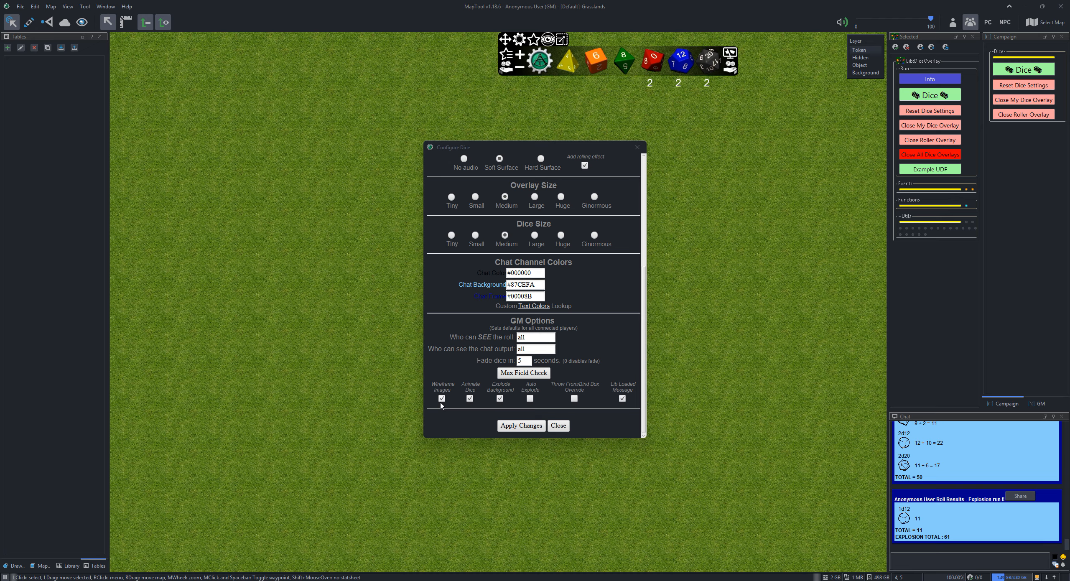
Disable Animate Dice and Explode Background in the GM options, apply the changes, and roll the dice
click(470, 399)
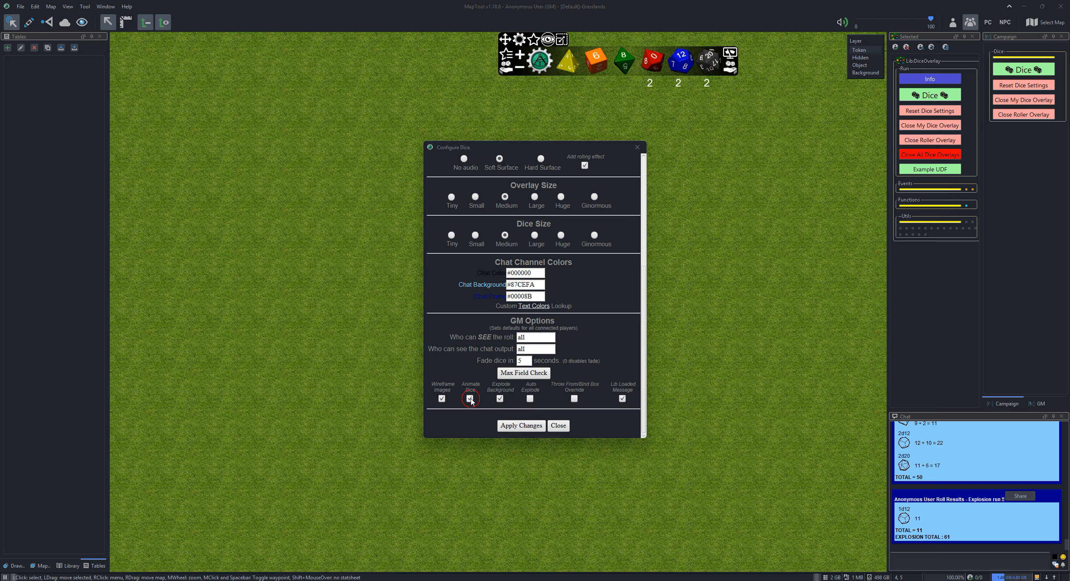
click(500, 398)
click(522, 425)
click(652, 55)
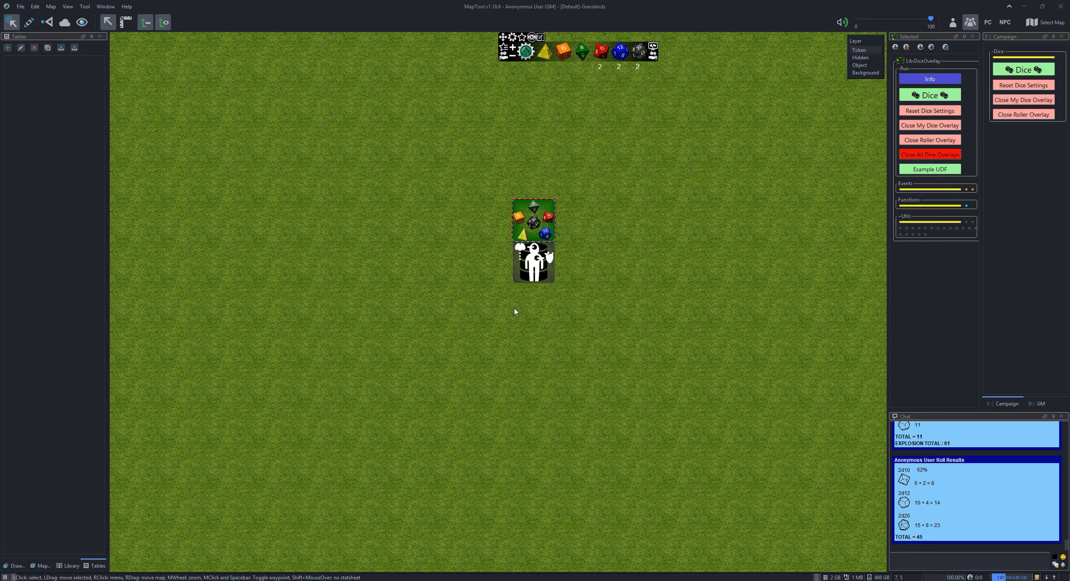
Disable Wireframe Images in the GM options, apply the changes, and roll the dice
click(512, 38)
scroll(523, 167, down, 5)
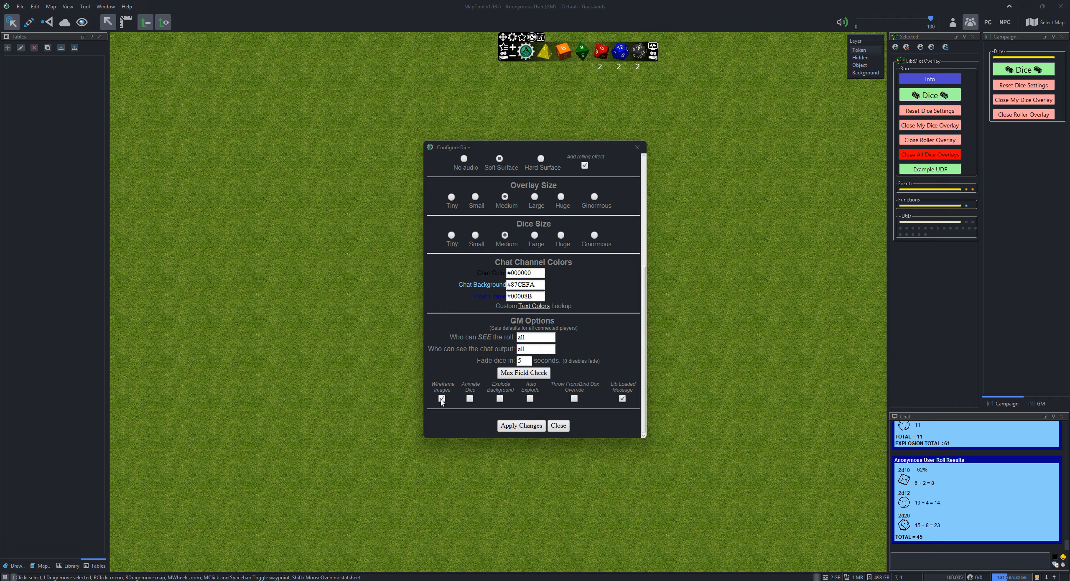
click(504, 432)
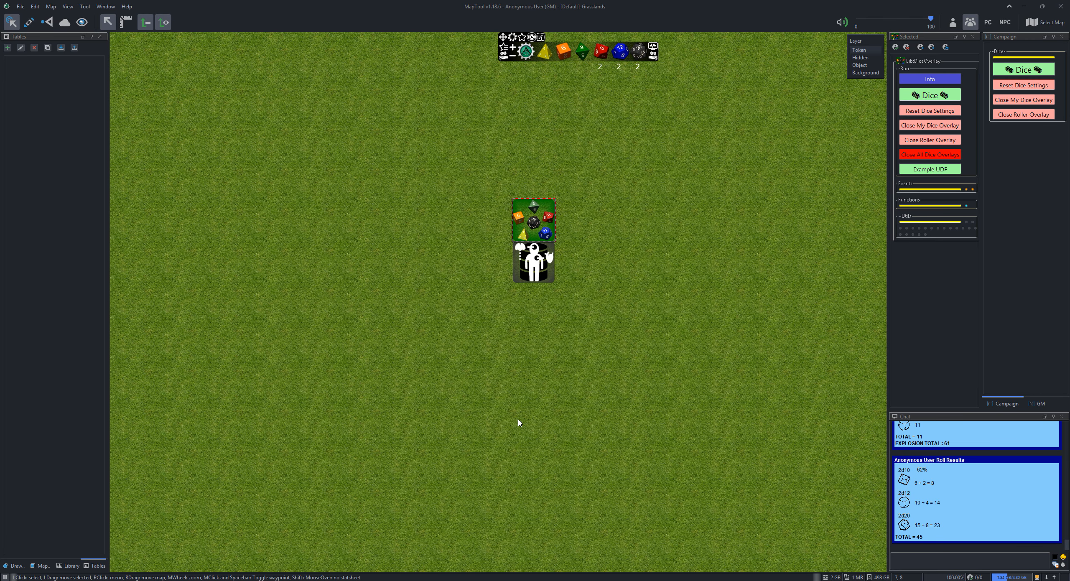
click(653, 54)
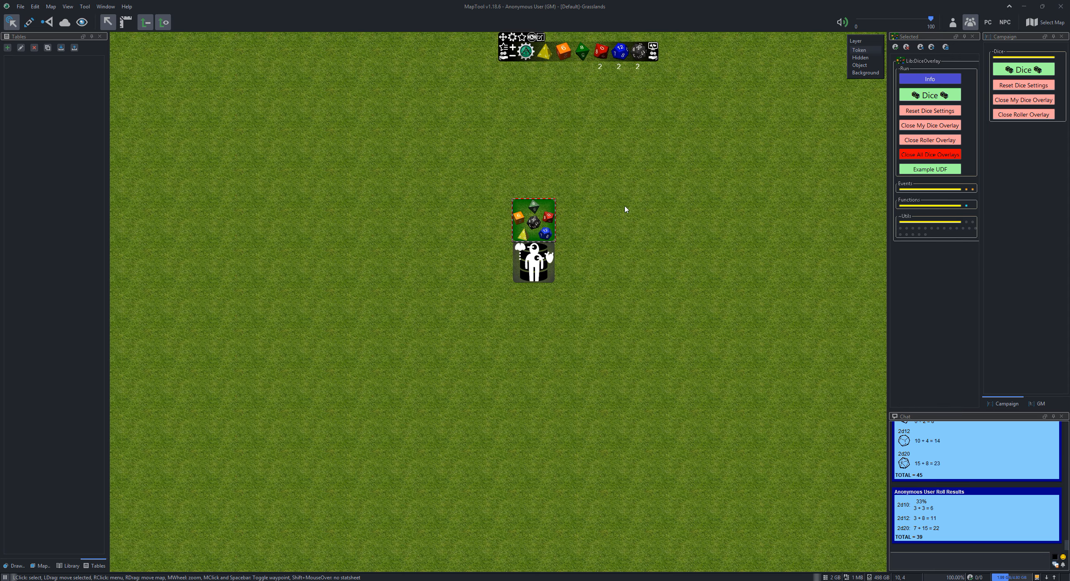
Enable Wireframe Images, Animate Dice and Explode Background in the GM options and apply the changes
click(512, 38)
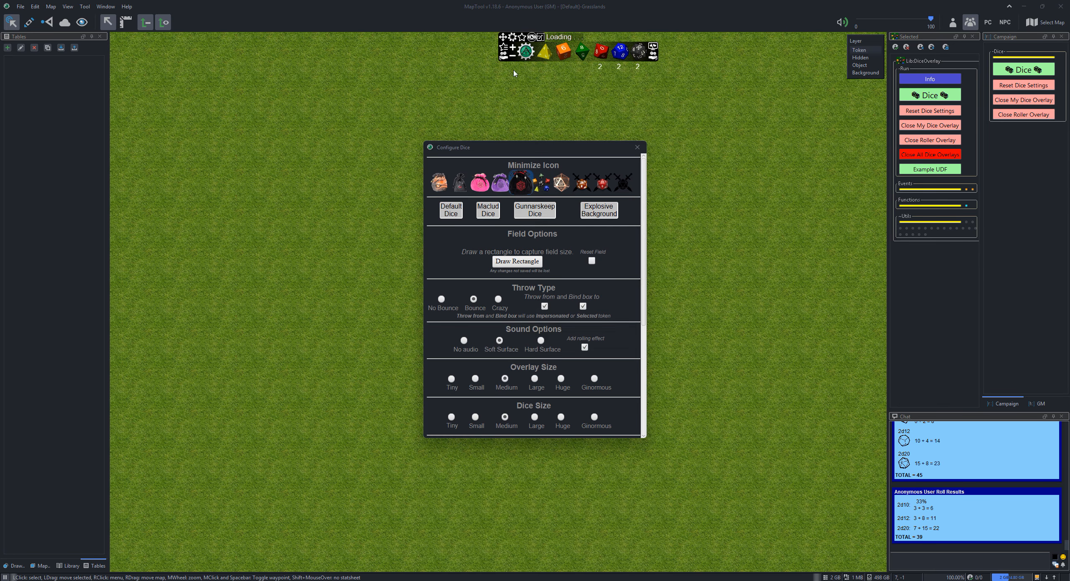
scroll(526, 284, down, 5)
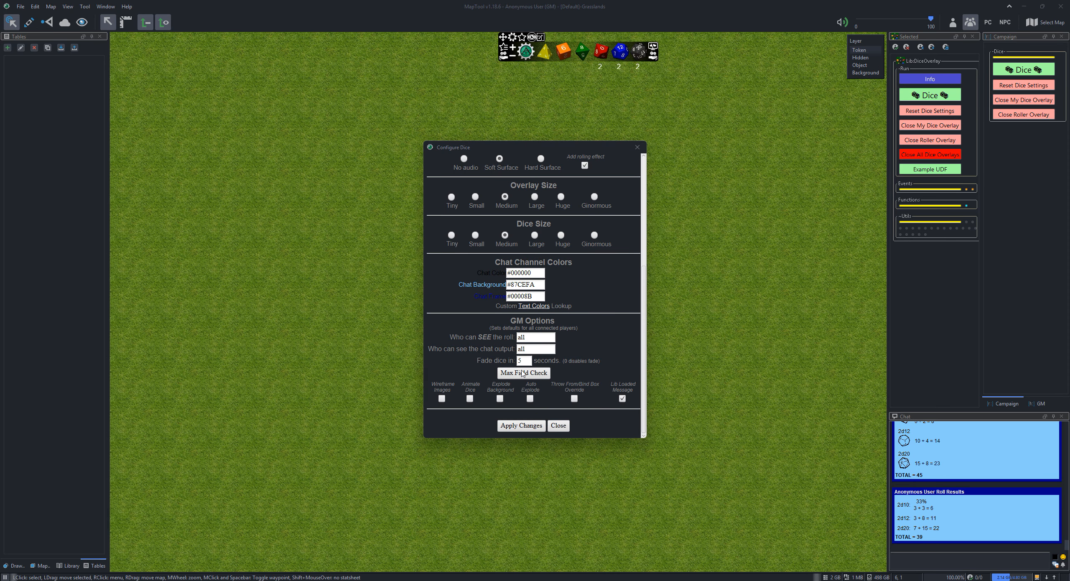
click(441, 399)
click(470, 399)
click(500, 398)
click(524, 425)
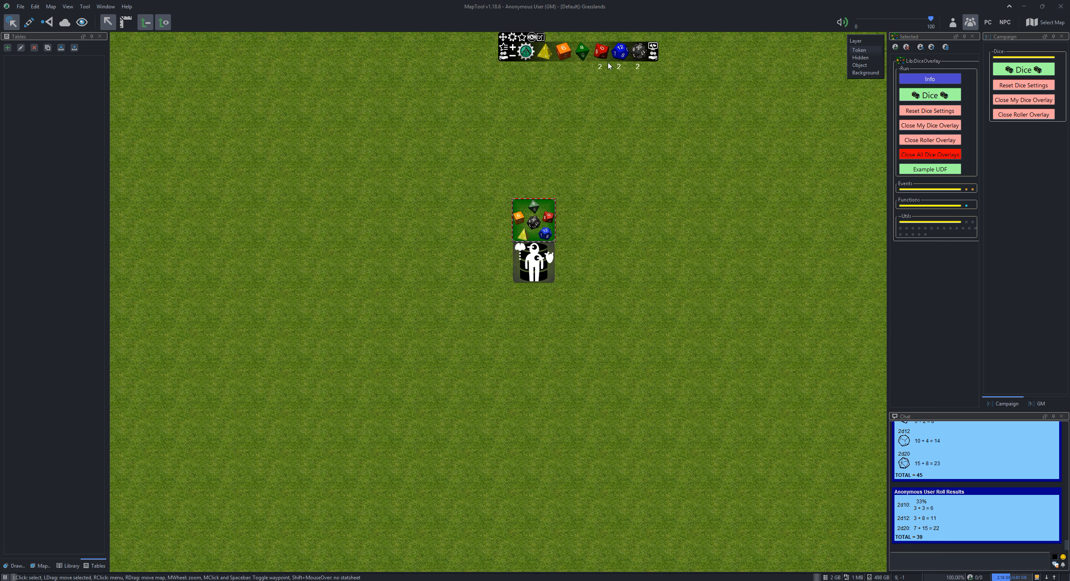
Save the 2d10, 2d12, 2d20 combination as a favorite roll, both without a bonus and with a +3 bonus
click(522, 38)
click(513, 47)
click(512, 47)
click(512, 47)
click(522, 39)
Clear the current dice selection, choose 2d20, and save it as a favorite roll
click(653, 53)
click(639, 52)
click(638, 52)
click(522, 39)
Clear the dice selection, choose 6d10, and save it as a favorite roll
click(652, 46)
click(604, 47)
click(603, 47)
click(603, 47)
click(522, 39)
Edit the favorite roll with the +3 bonus, nickname it Example Roll, and enable Do not fade dice
click(503, 50)
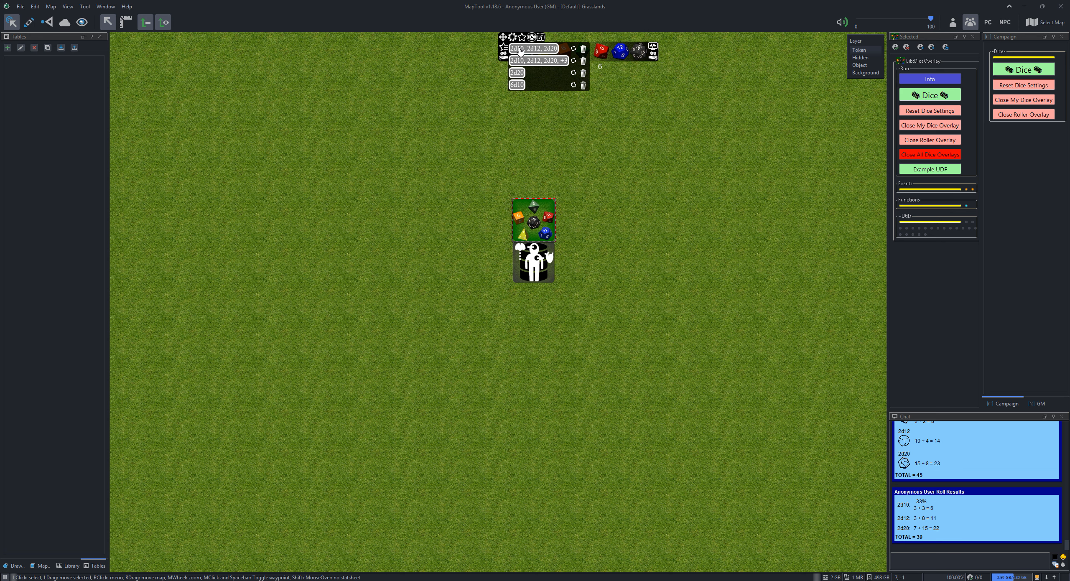
click(574, 61)
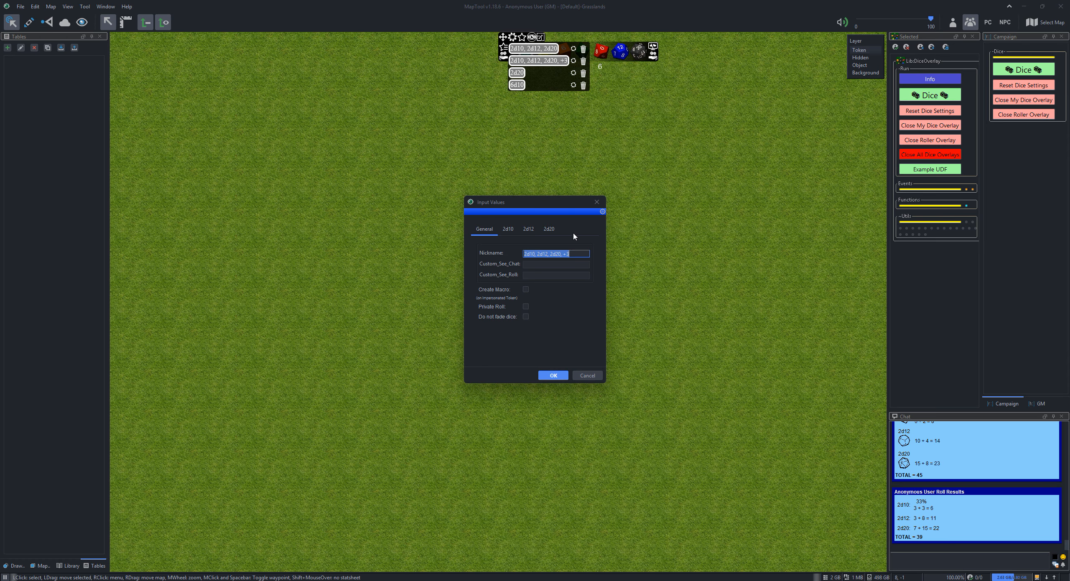
text(Example Roll)
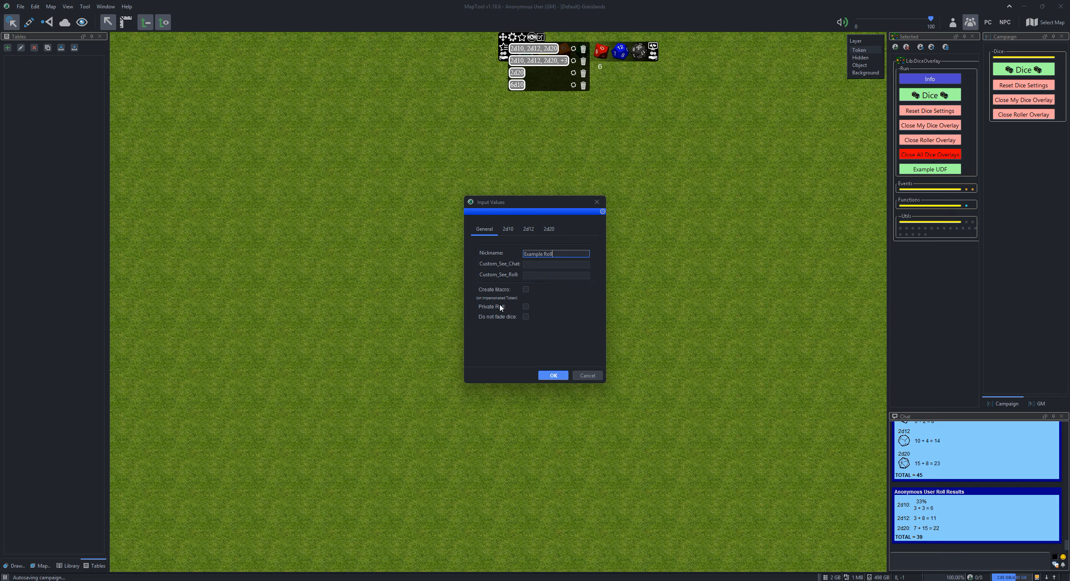
click(525, 317)
Set the favorite's 2d10 roll type to Percent and mark Die 2 of its 2d12 as a bonus die
click(508, 229)
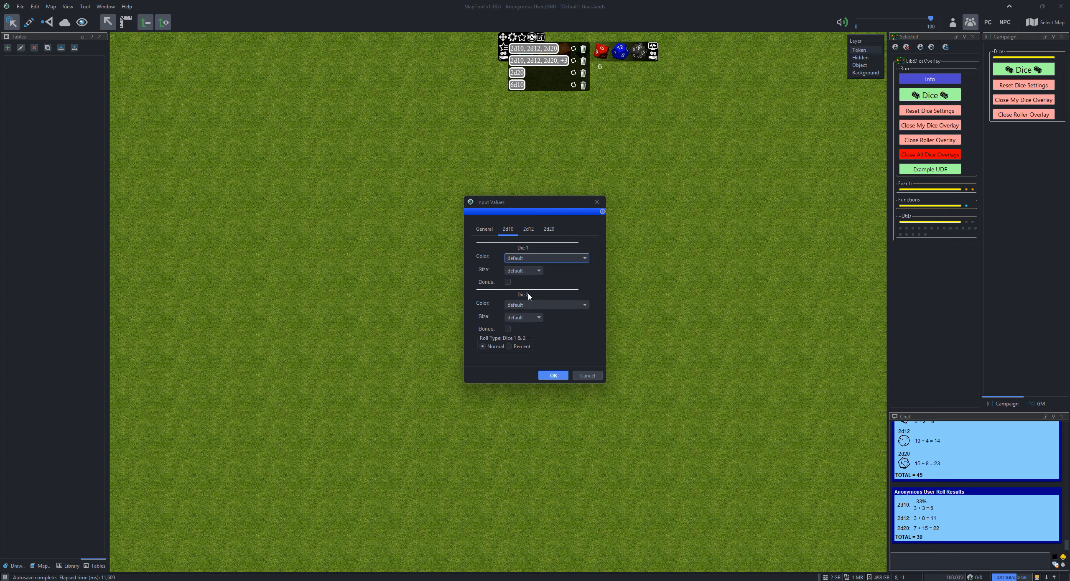
click(509, 346)
click(529, 229)
click(508, 329)
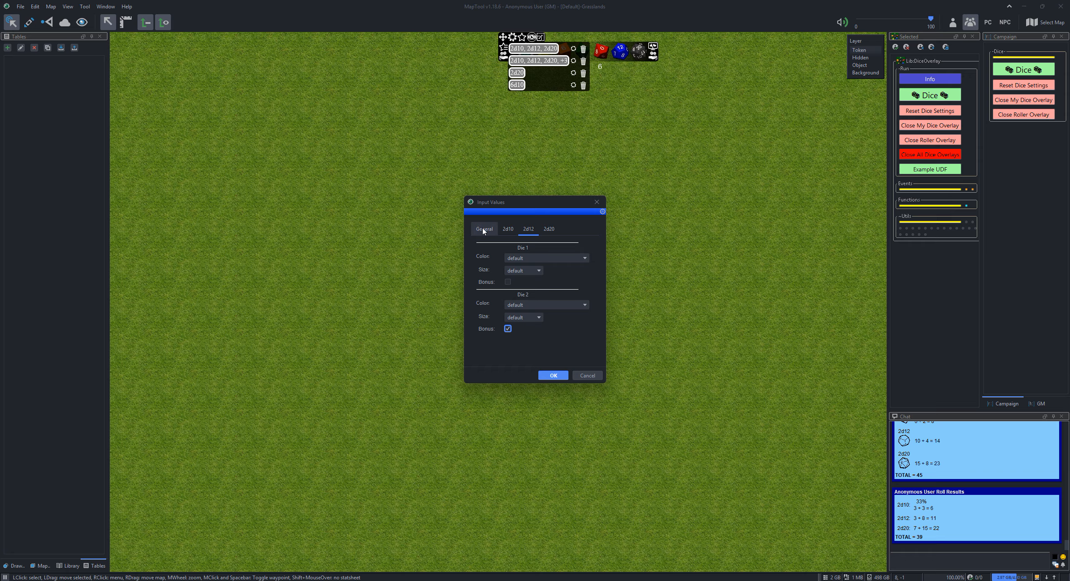
Set the favorite's 2d20 to Advantage with both dice sized Huge, save its settings, and roll Example Roll
click(549, 229)
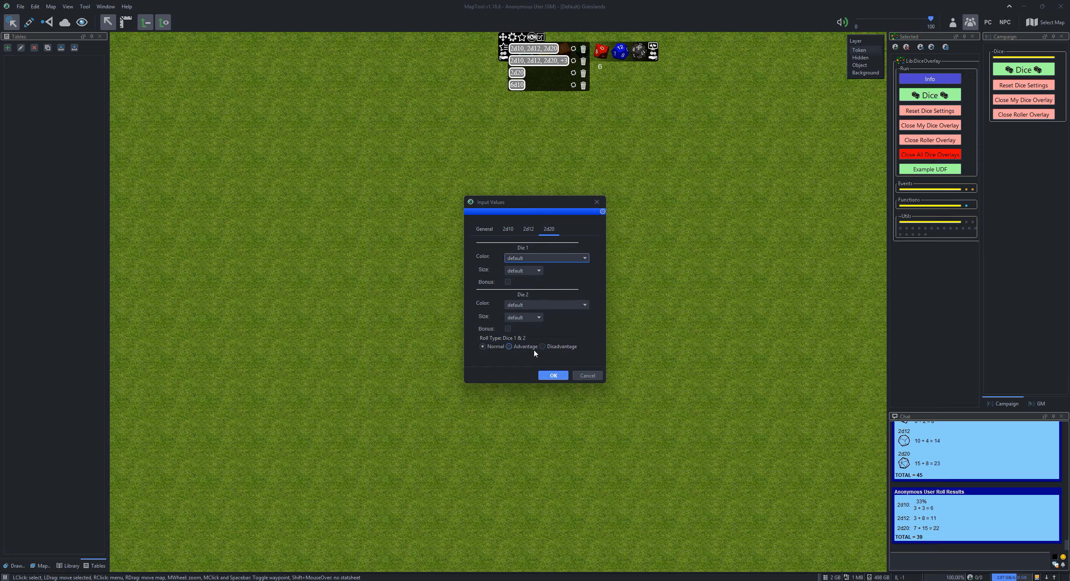
click(517, 348)
click(538, 259)
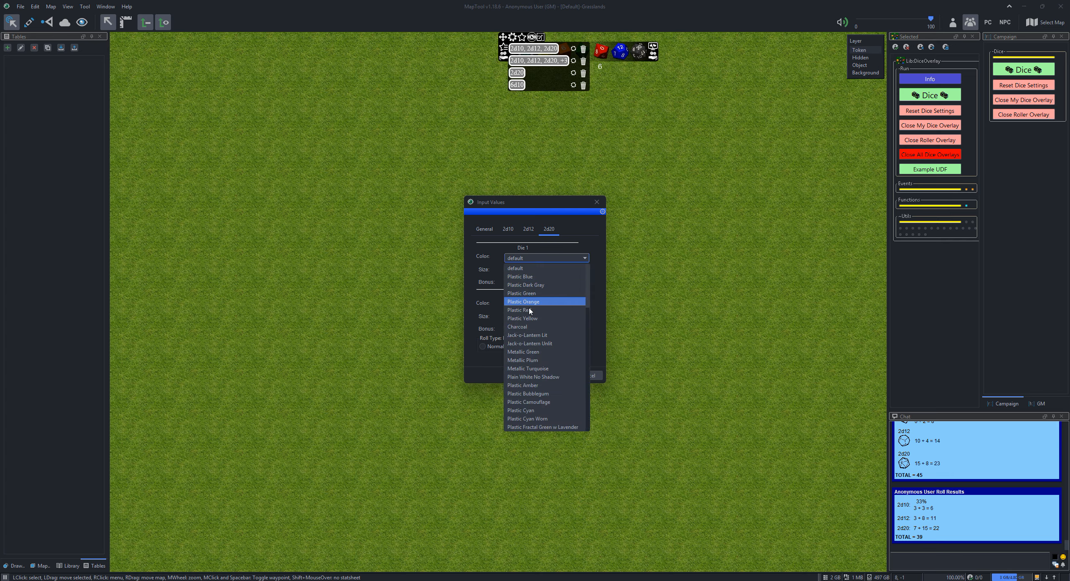
click(541, 258)
click(524, 270)
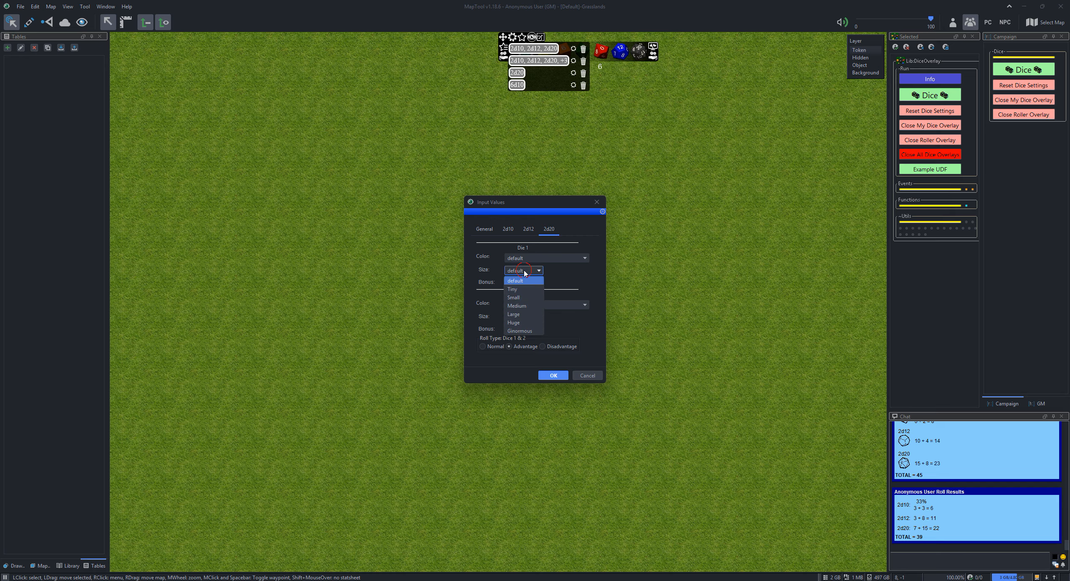
click(521, 331)
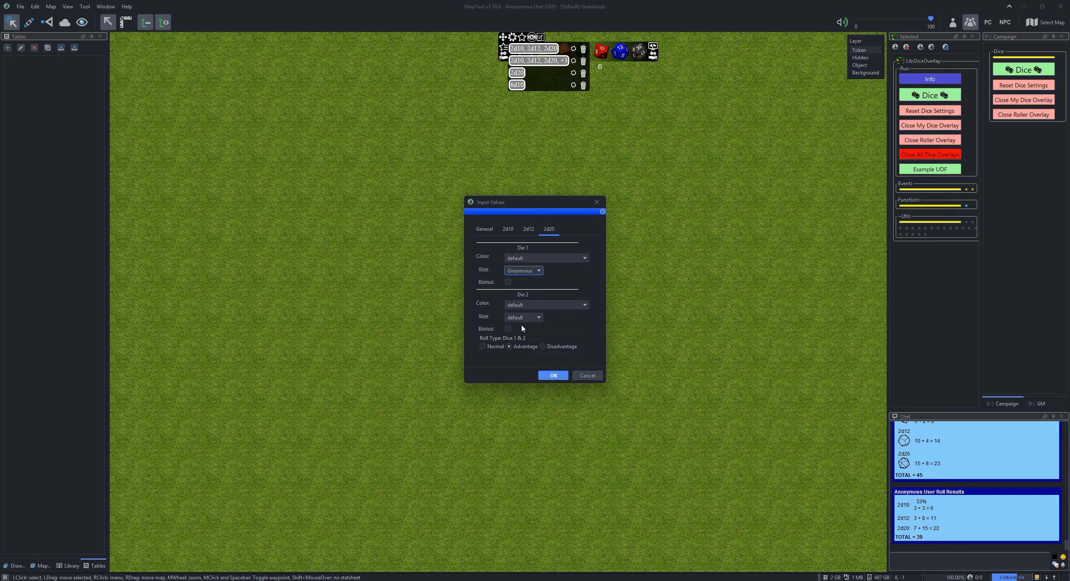
click(523, 318)
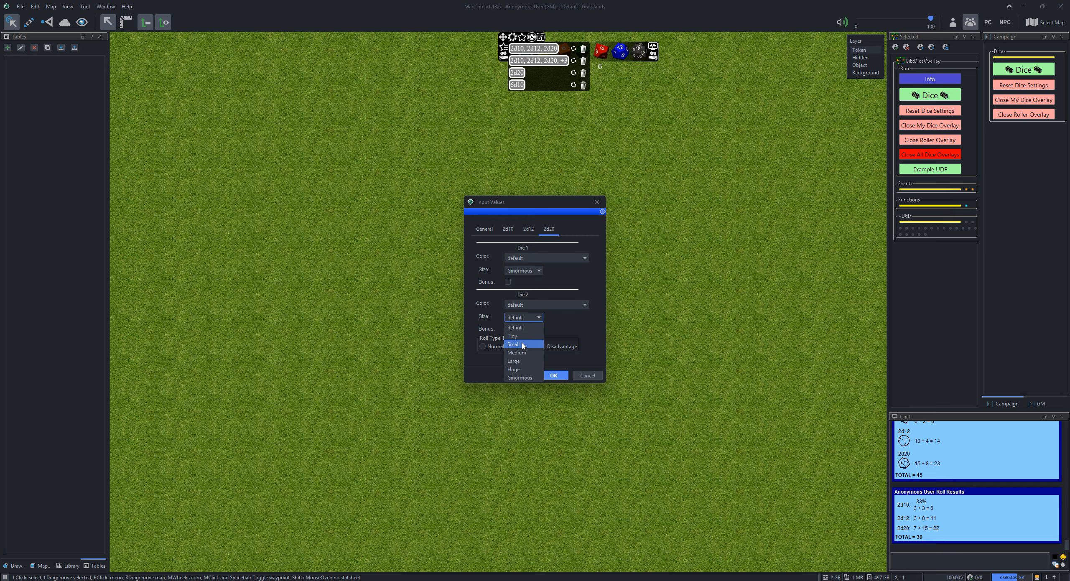
click(514, 370)
click(520, 271)
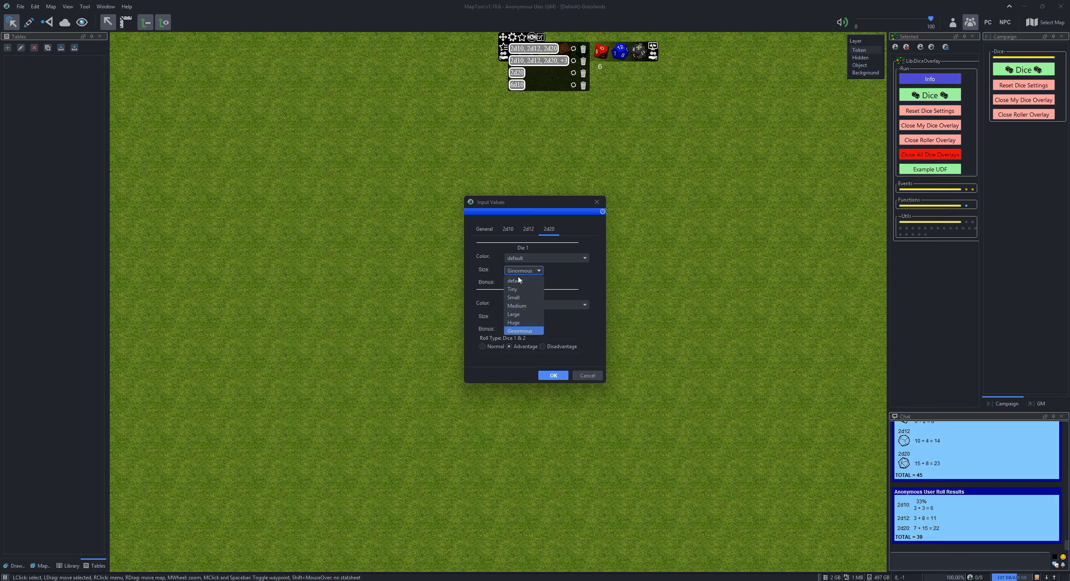
click(513, 322)
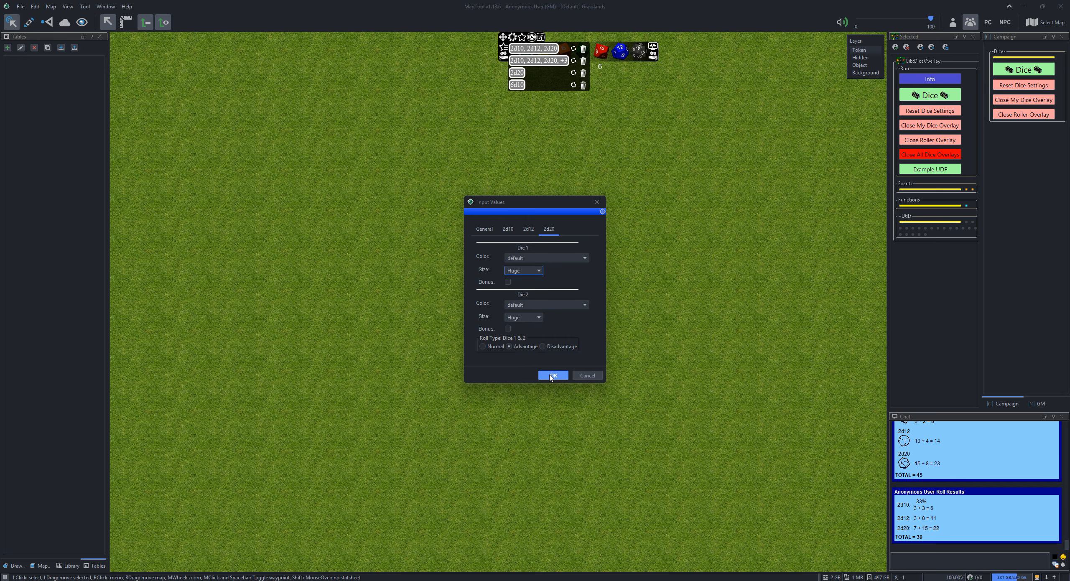
click(551, 376)
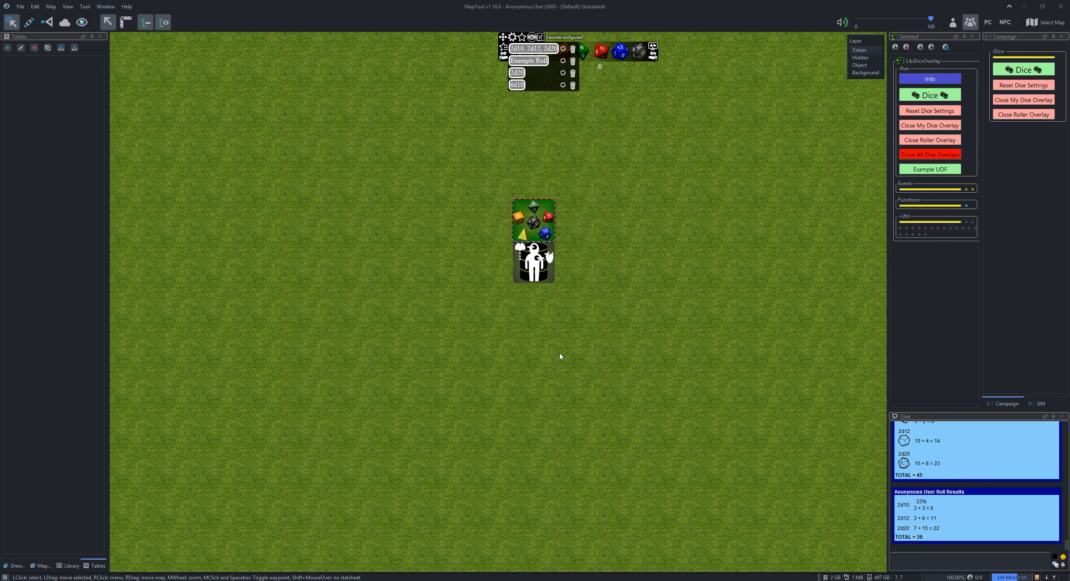
click(525, 63)
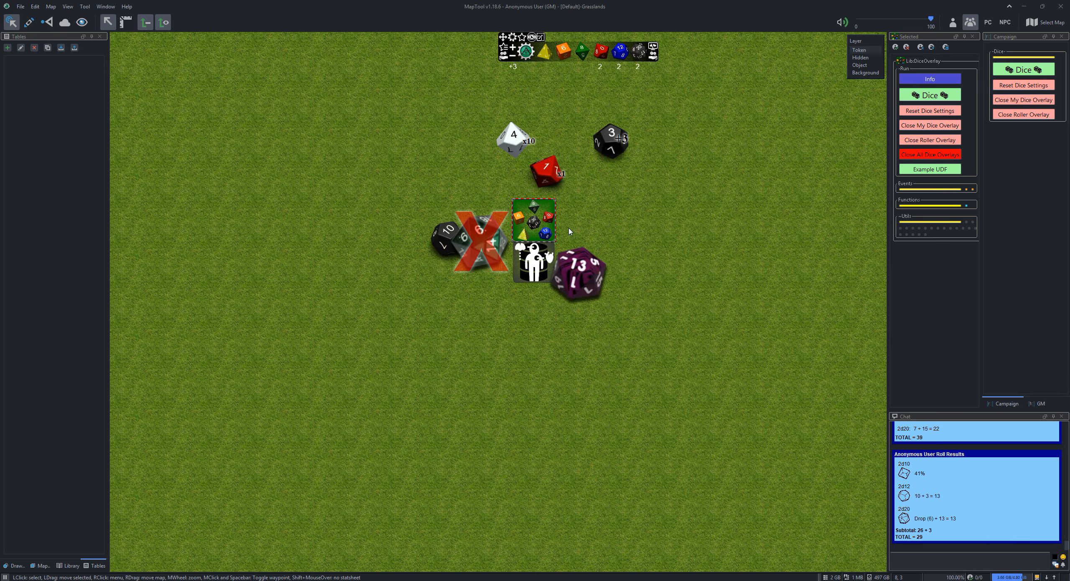
Impersonate the Lib:Anonymous User token located below the Lib:DiceOverlay token
click(532, 267)
right_click(532, 268)
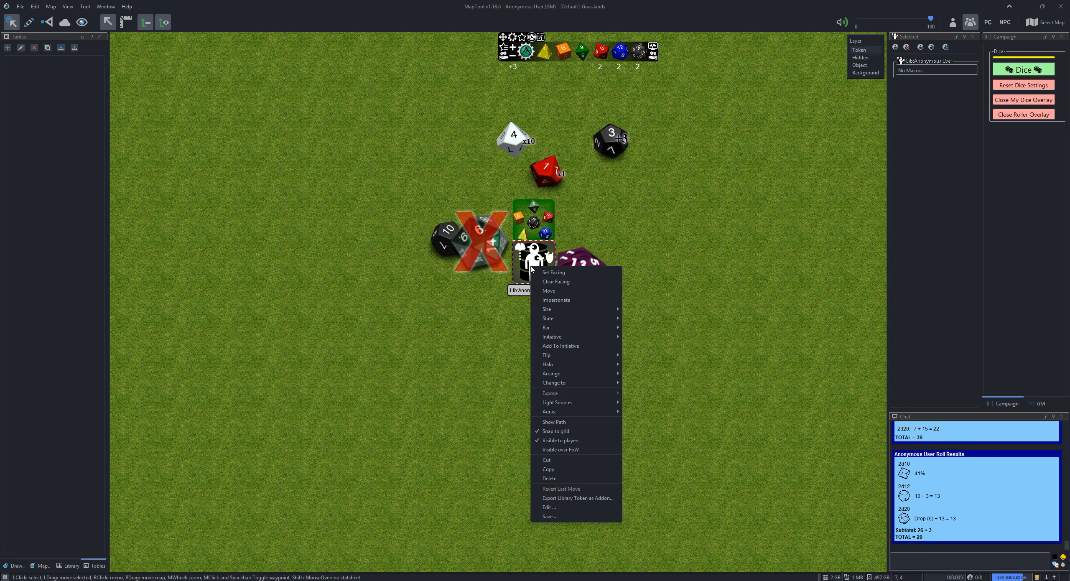
click(549, 305)
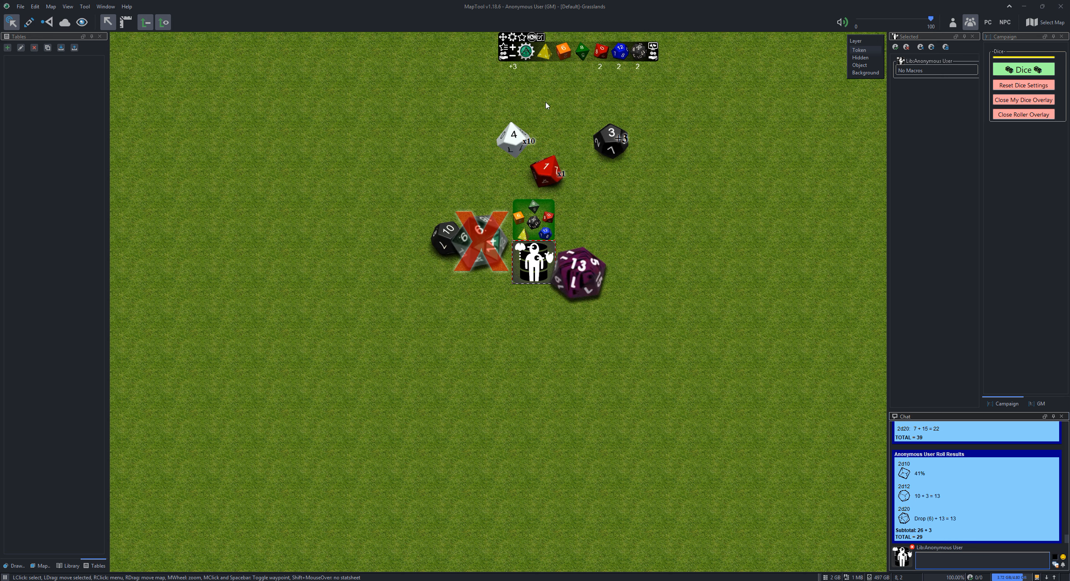
Enable Create Macro for the Example Roll favorite, save it, and roll the dice with the token's Example Roll macro
click(504, 47)
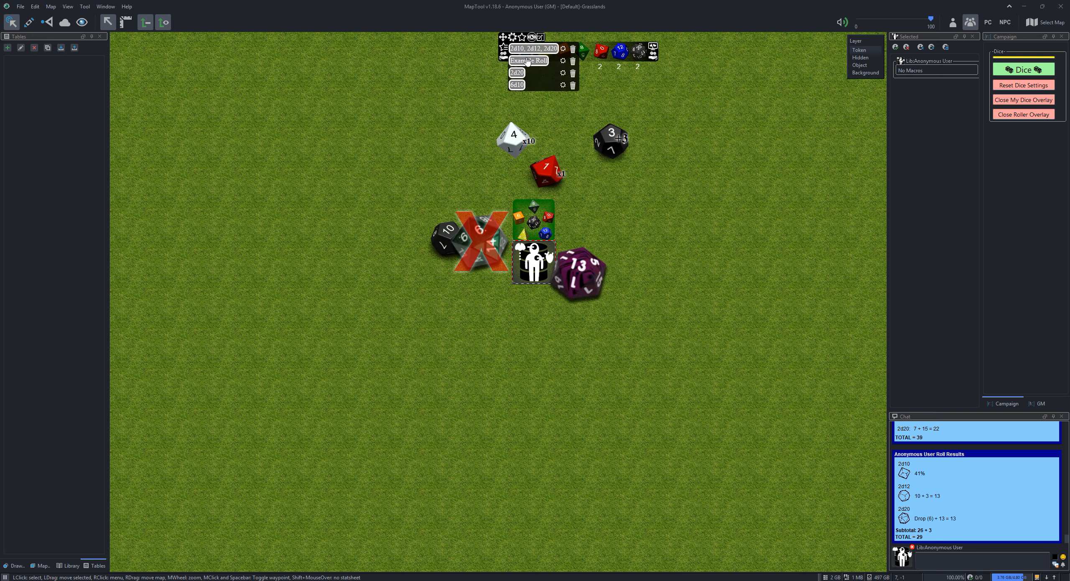
click(562, 60)
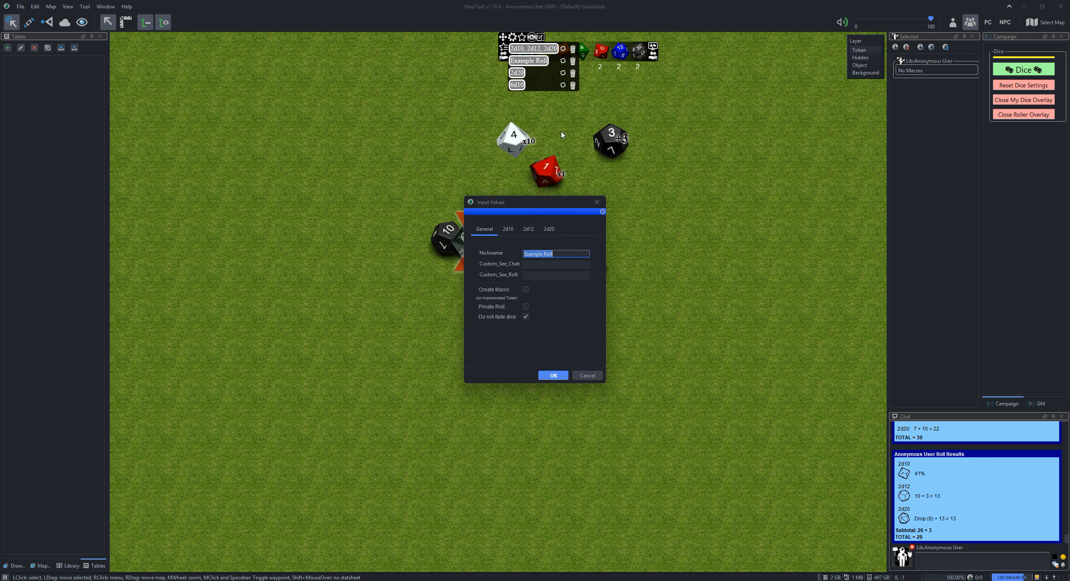
click(526, 290)
click(553, 376)
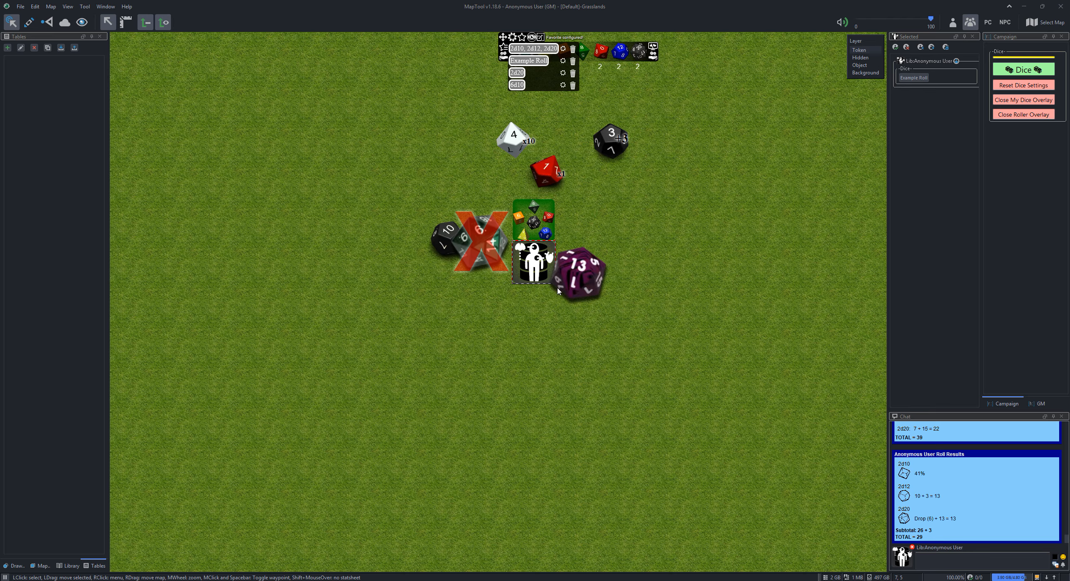
click(918, 80)
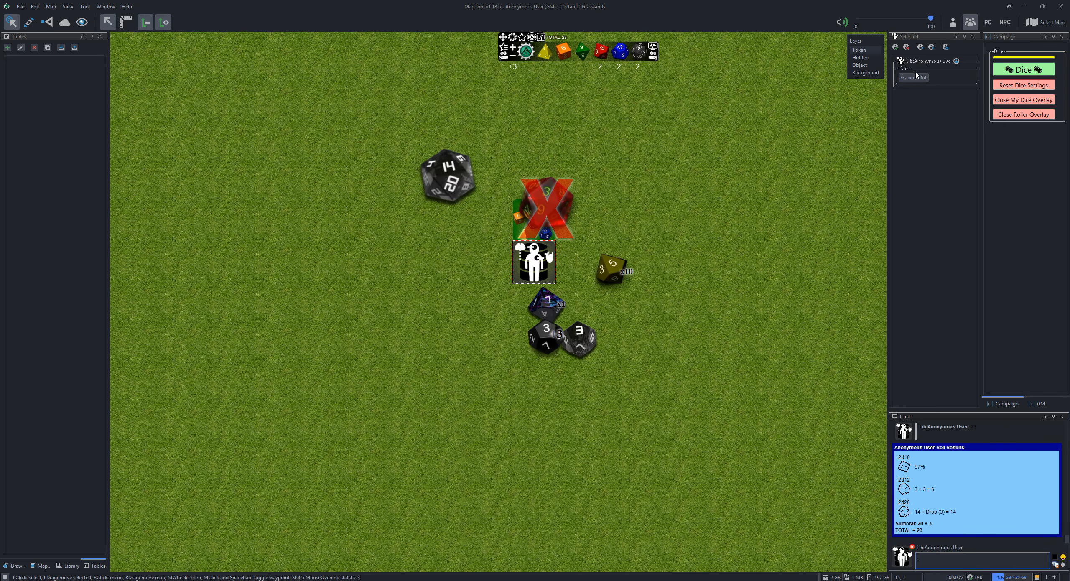
Examine the rollDO function call in the Example Roll macro's command code, then close the macro editor
right_click(917, 78)
click(927, 86)
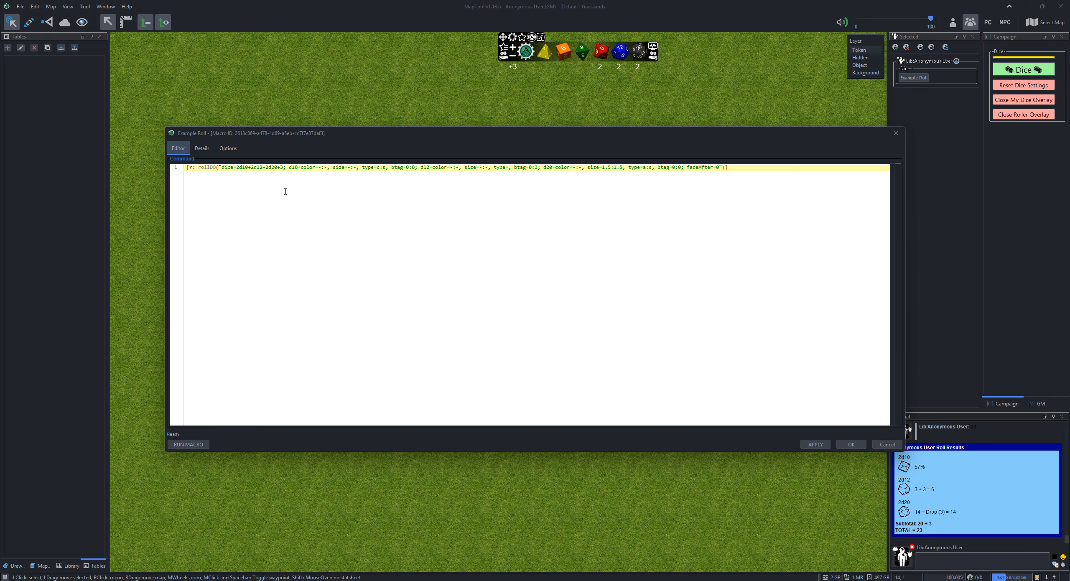
double_click(199, 167)
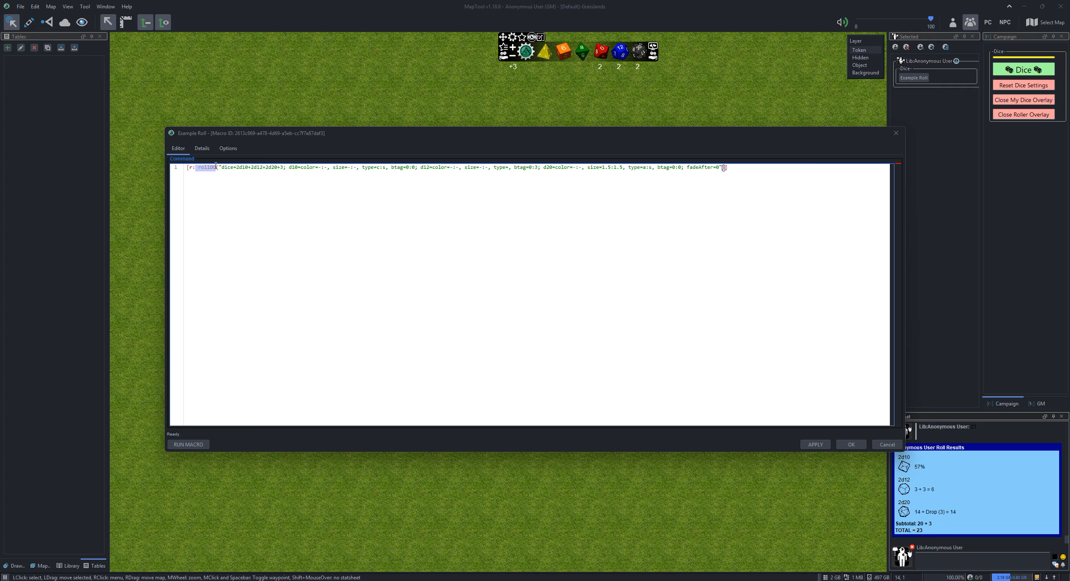
click(853, 444)
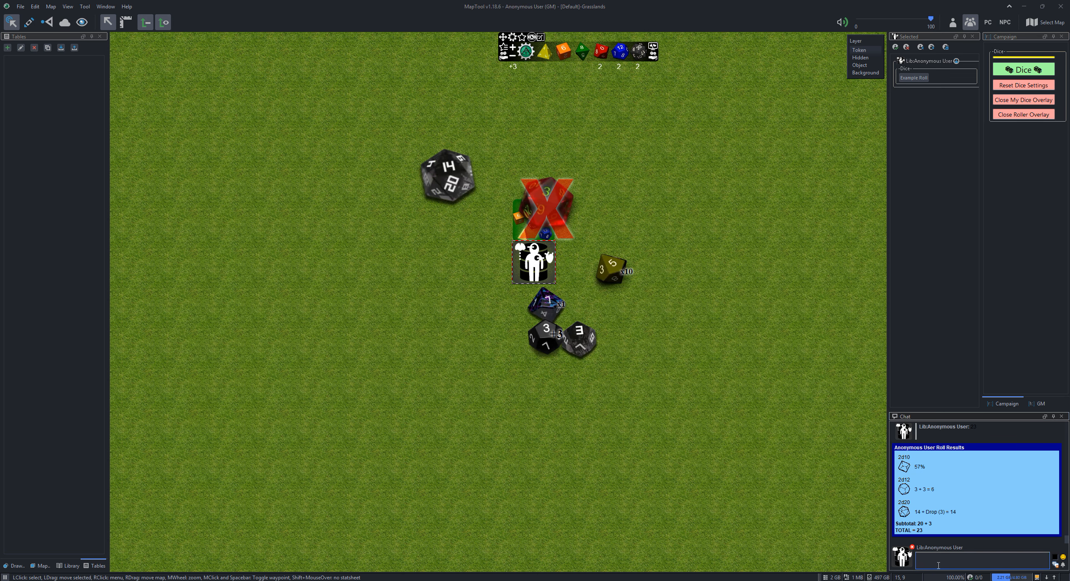
Stop impersonating the token and run [r: rollDO("2d10")] in chat
click(912, 547)
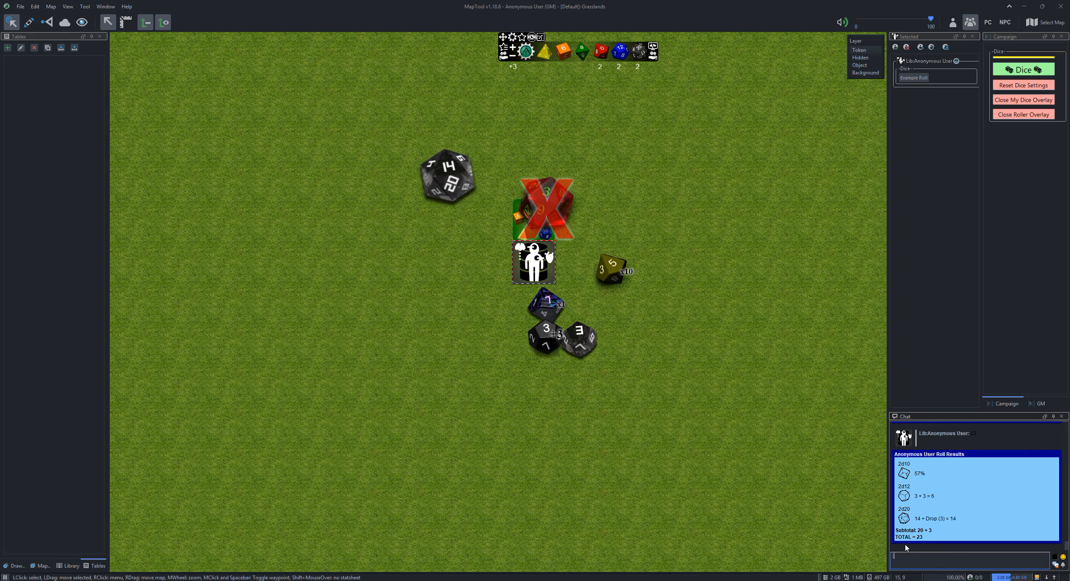
text([r: rollDO("2d10")])
key(Return)
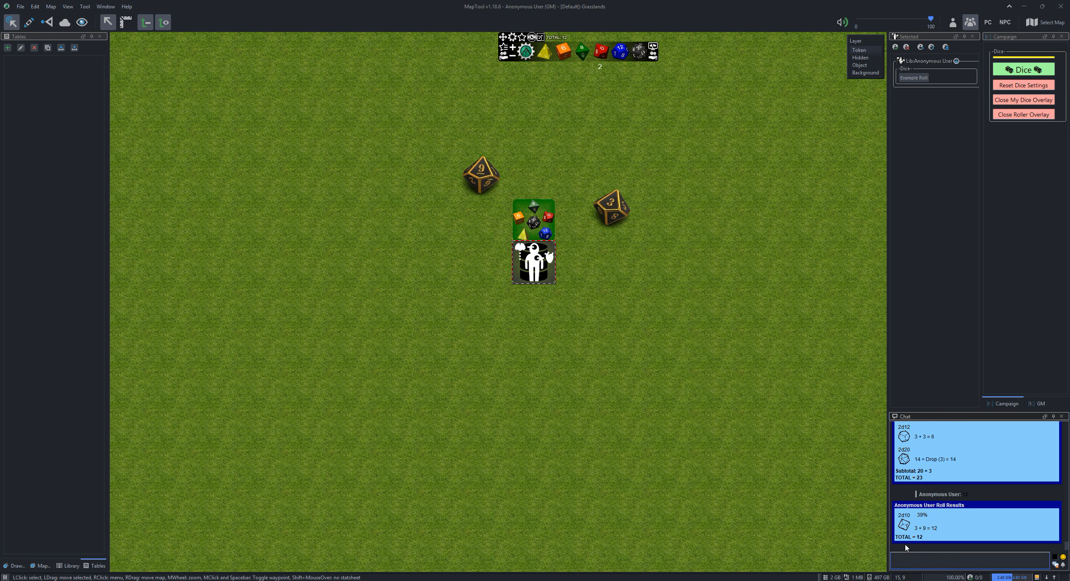